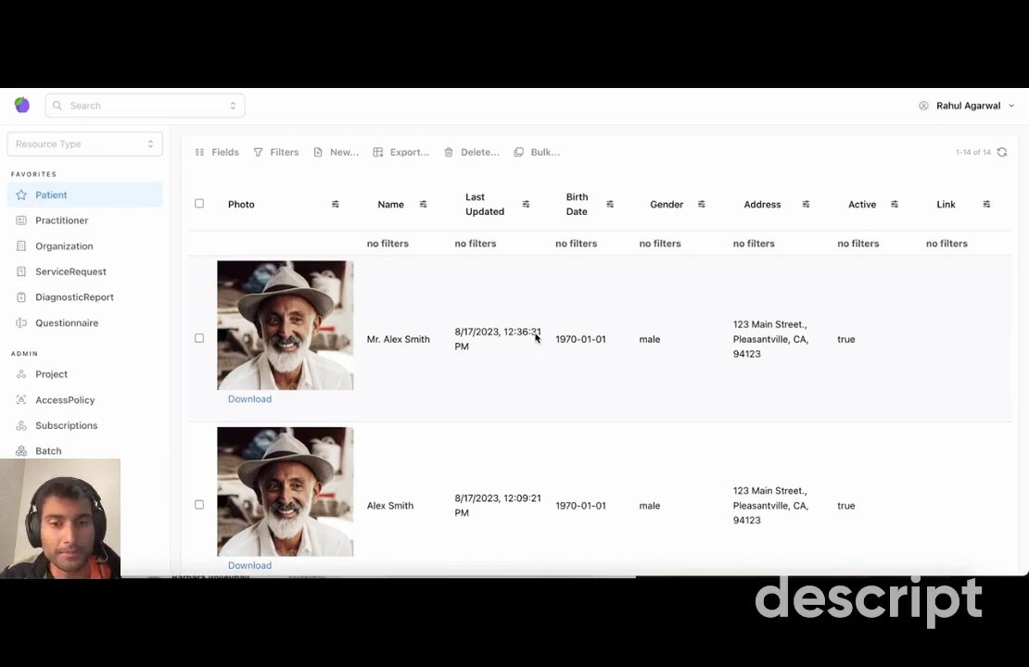
# - Compare the photos, names, birth dates and addresses of the first three records in the patient list
pyautogui.scroll(-5, 536, 339)
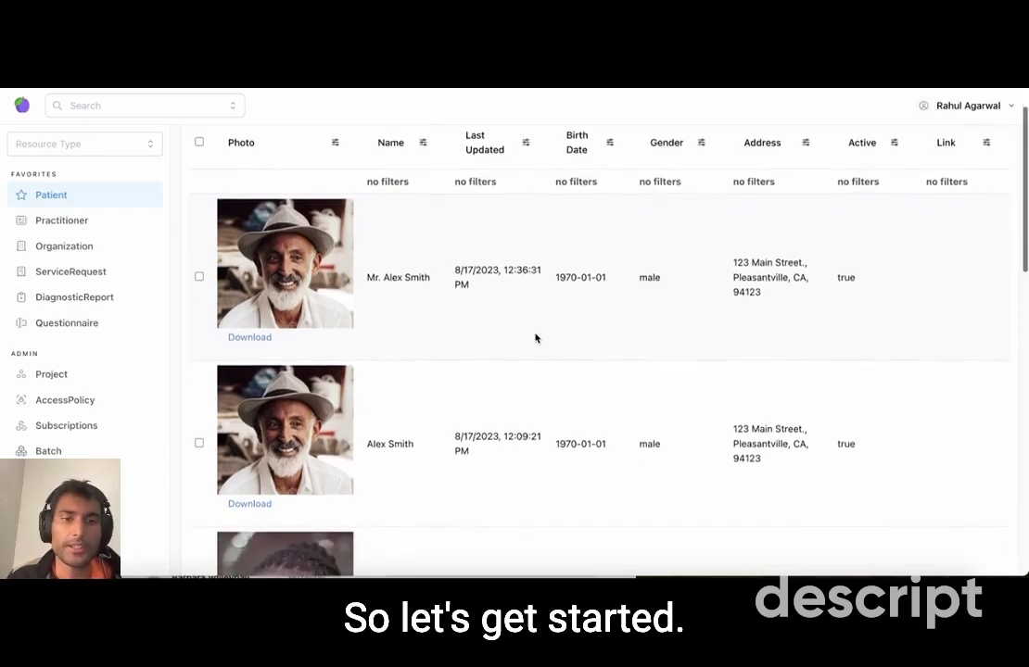
pyautogui.scroll(1, 536, 339)
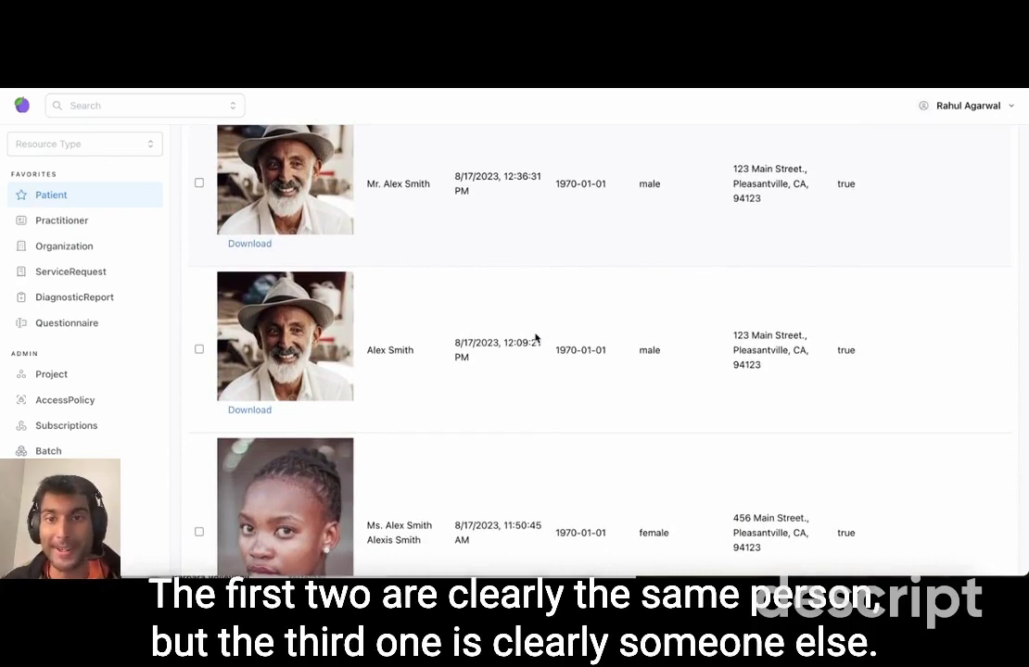
pyautogui.scroll(-2, 536, 339)
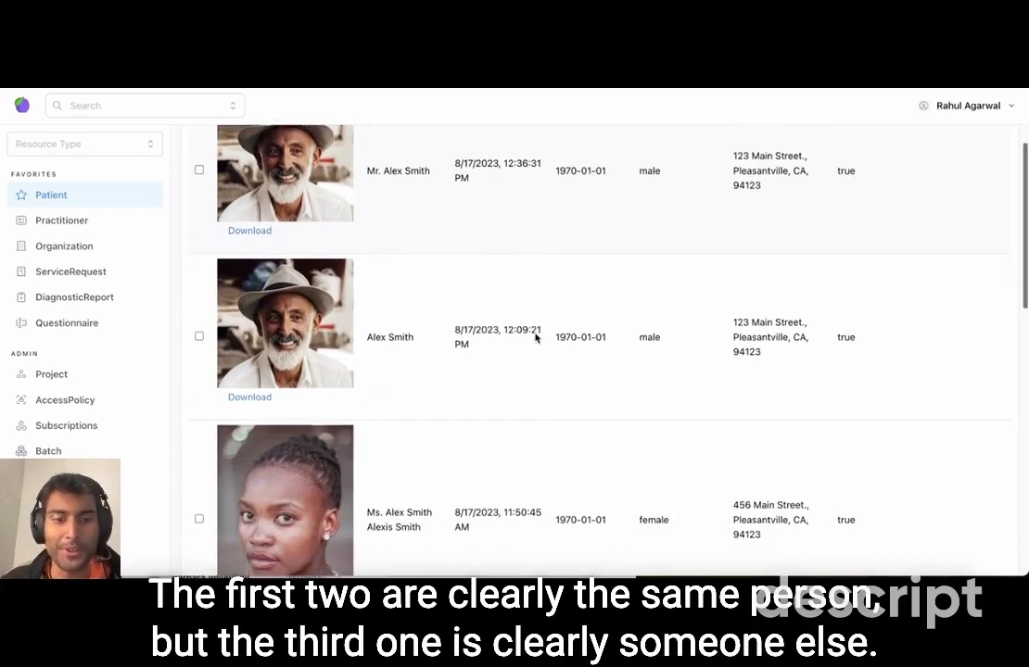
pyautogui.scroll(1, 534, 338)
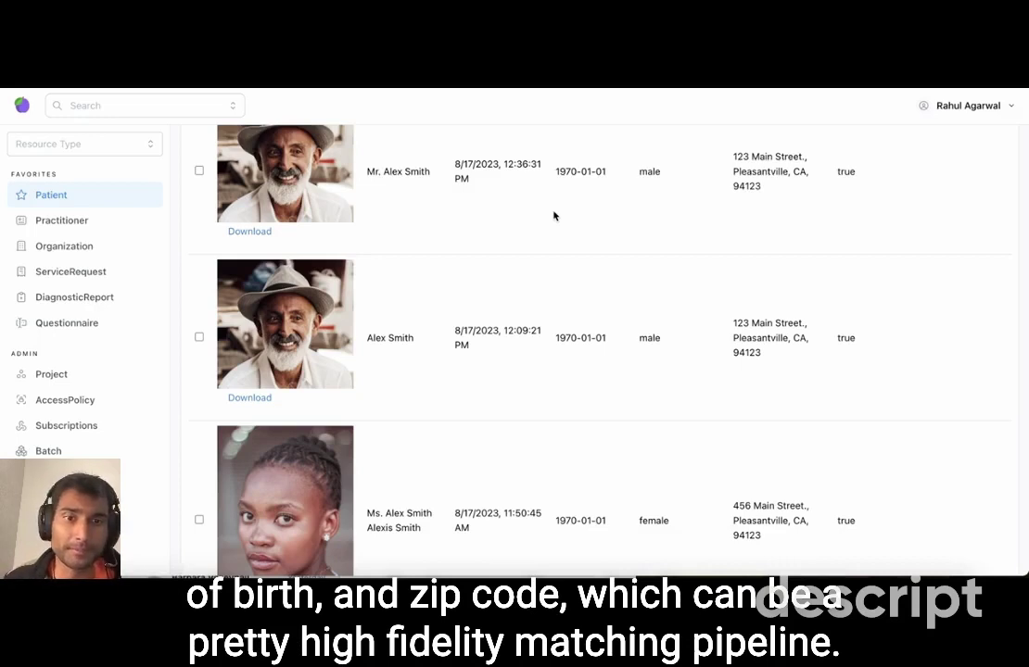
pyautogui.scroll(4, 553, 216)
pyautogui.scroll(-3, 319, 306)
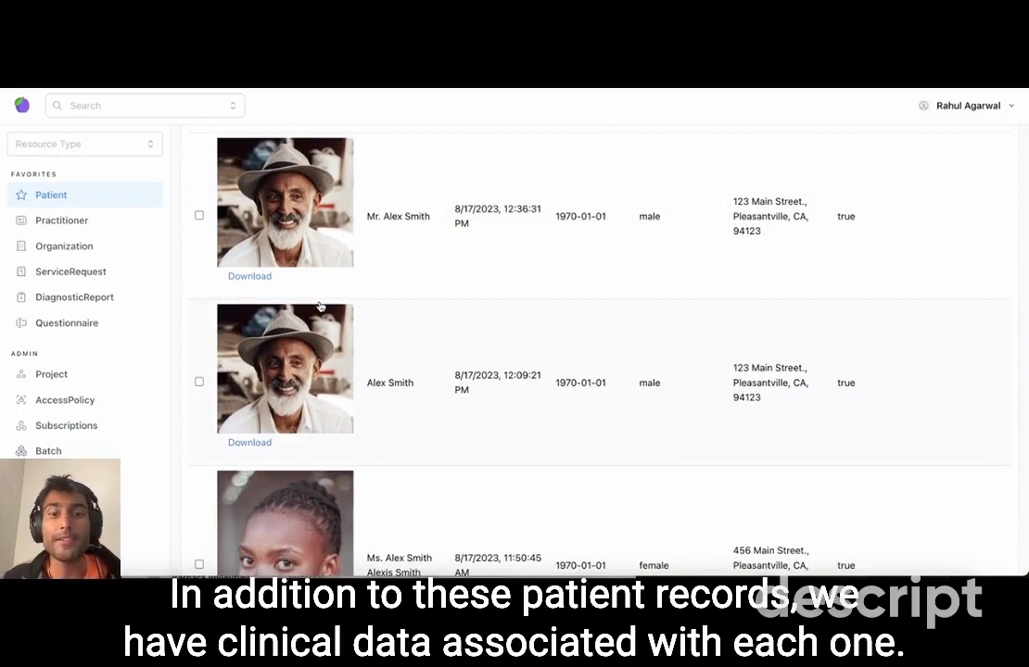
pyautogui.scroll(1, 351, 242)
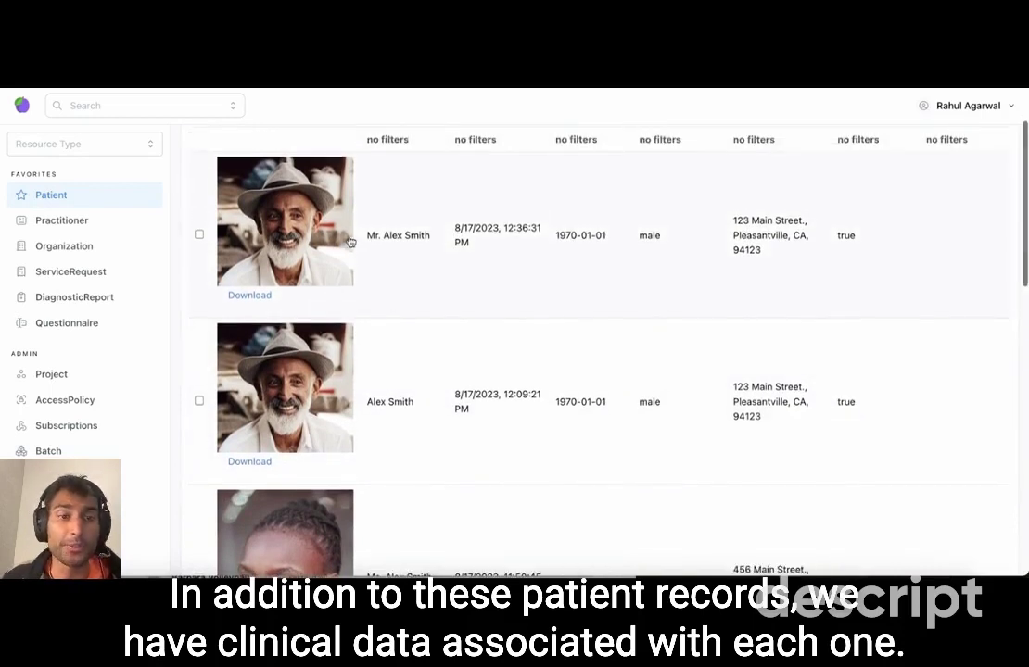
# - View the list of Encounter records and the list of MedicationRequest records
pyautogui.click(77, 142)
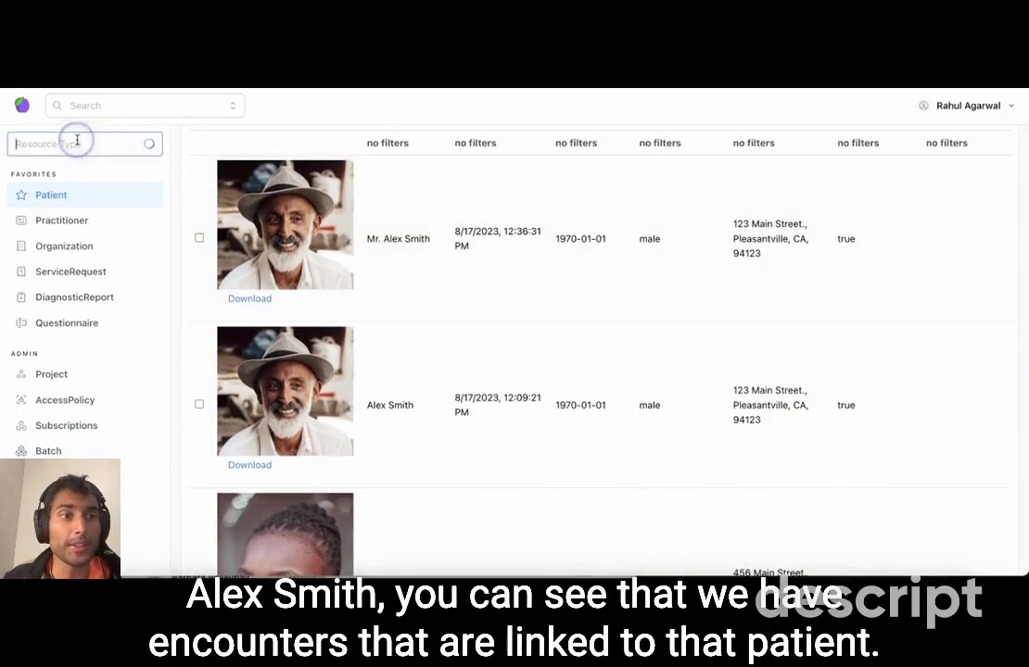
pyautogui.write('Enc')
pyautogui.press('Return')
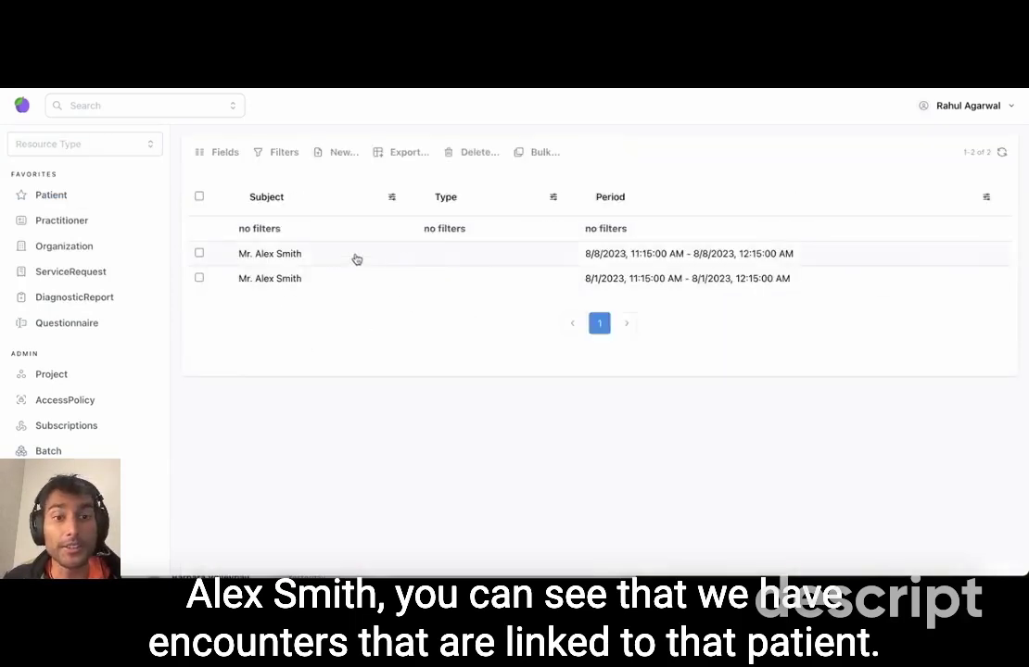
pyautogui.click(78, 145)
pyautogui.write('Medi')
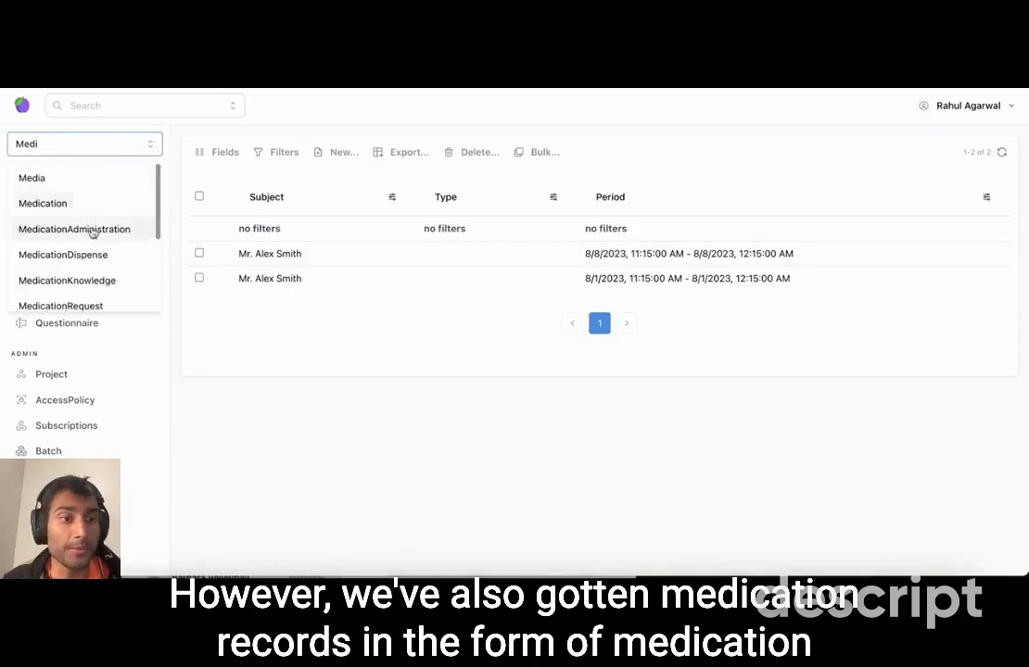
pyautogui.click(108, 305)
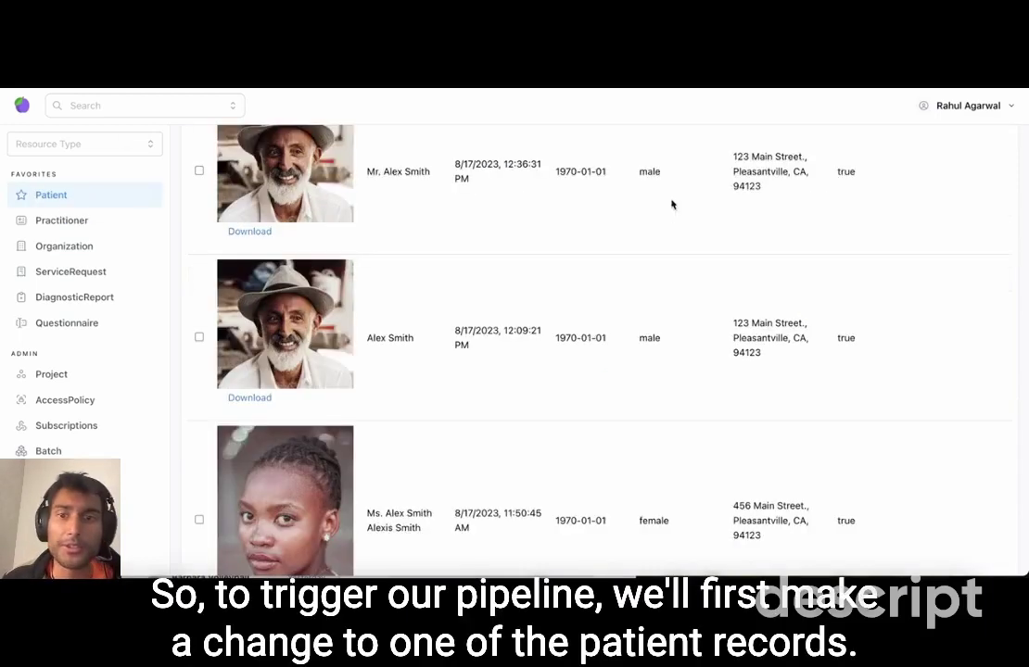
# - Open the first record in the patient list for editing
pyautogui.scroll(-1, 677, 179)
pyautogui.scroll(1, 680, 181)
pyautogui.scroll(1, 679, 180)
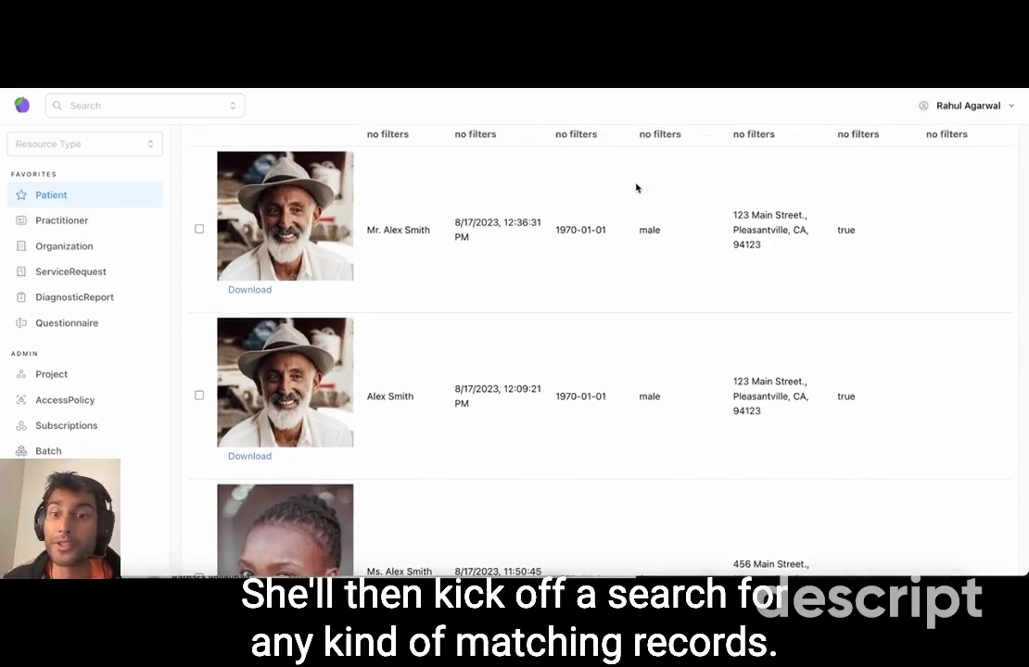
pyautogui.click(622, 201)
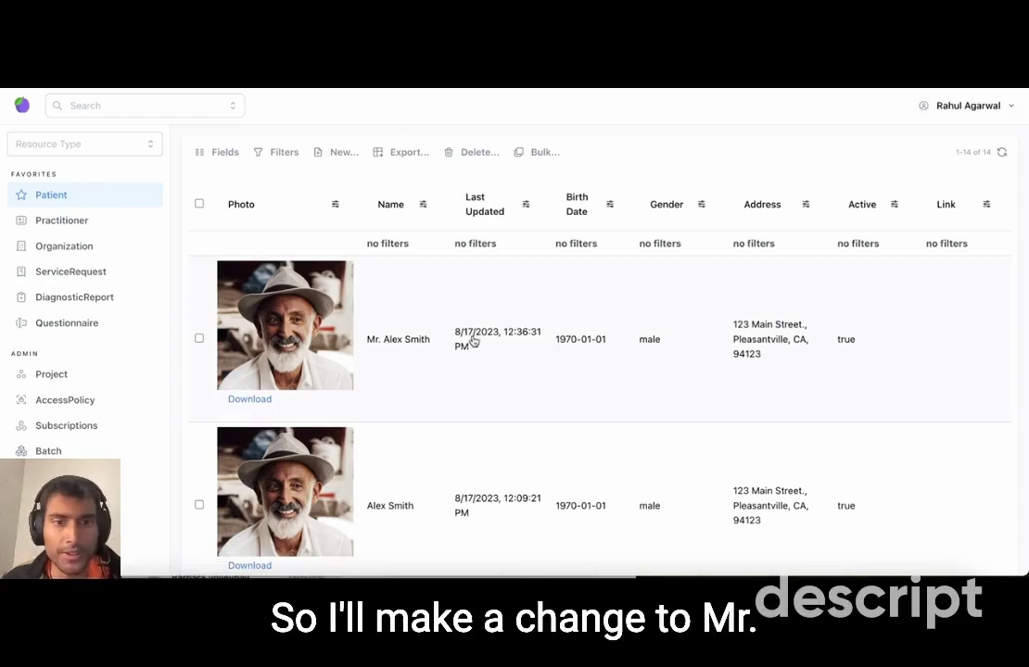
pyautogui.click(526, 351)
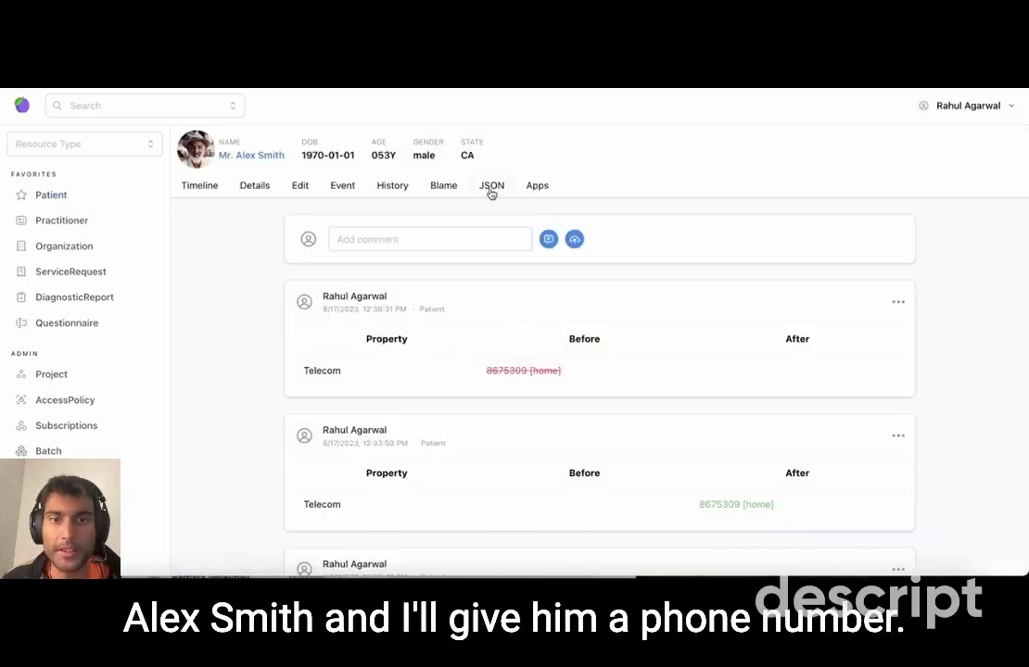
pyautogui.click(302, 189)
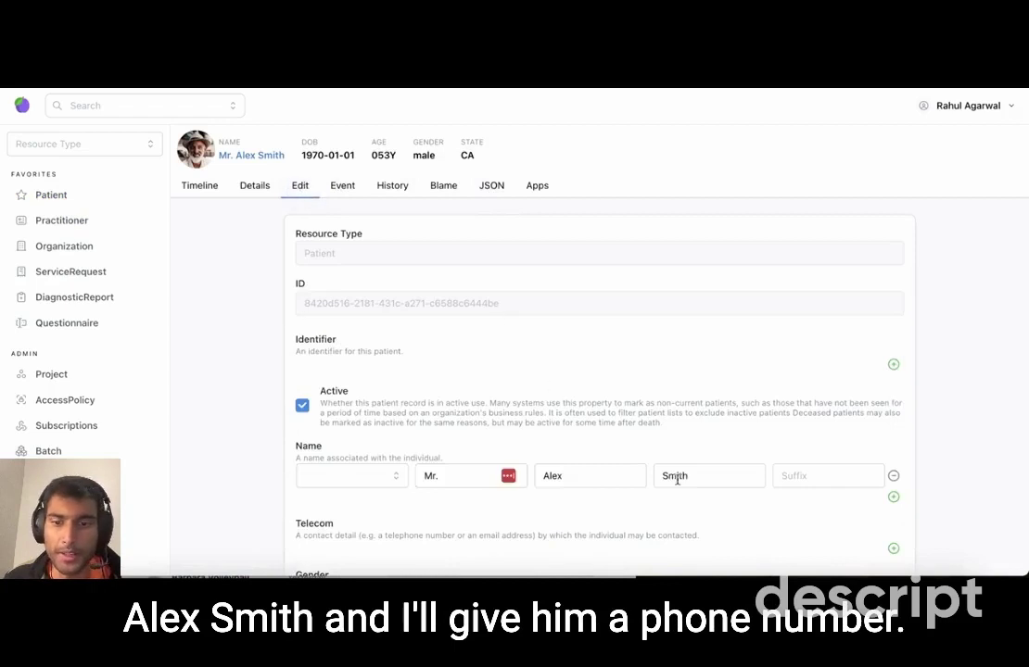
# - Add a Telecom entry of type phone to the patient and enter the patient's phone number
pyautogui.scroll(-3, 676, 480)
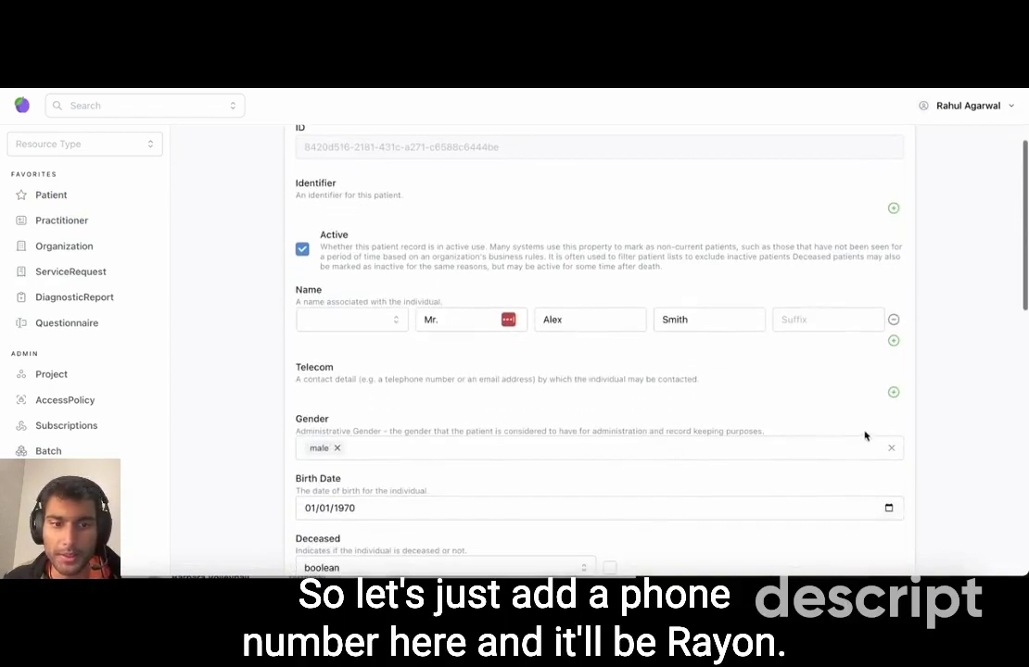
pyautogui.click(894, 392)
pyautogui.click(422, 399)
pyautogui.click(409, 431)
pyautogui.click(737, 396)
pyautogui.write('86')
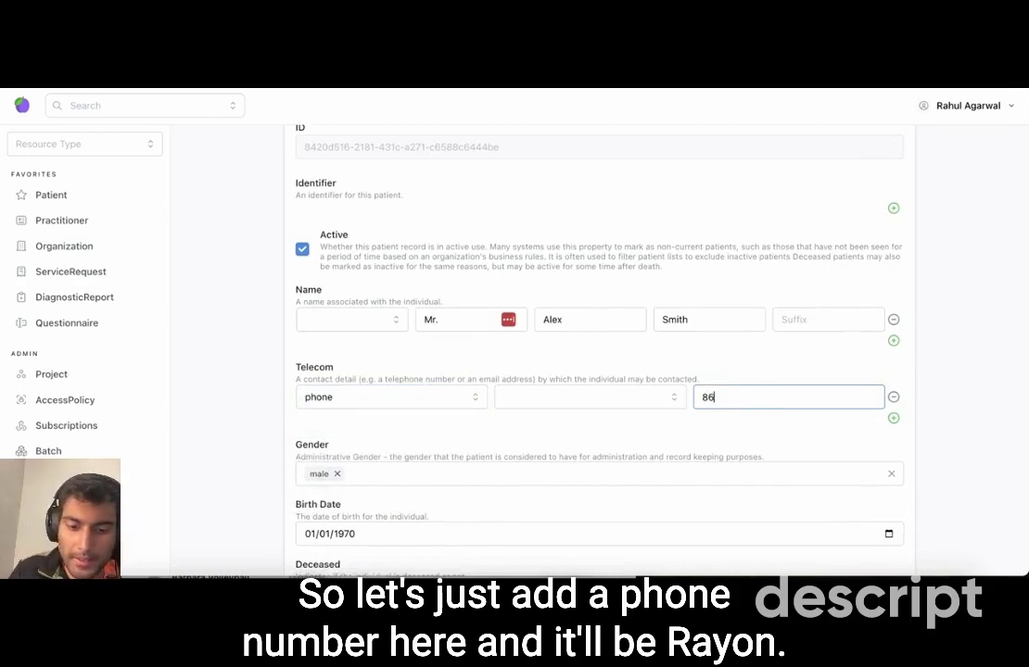
pyautogui.write('753009')
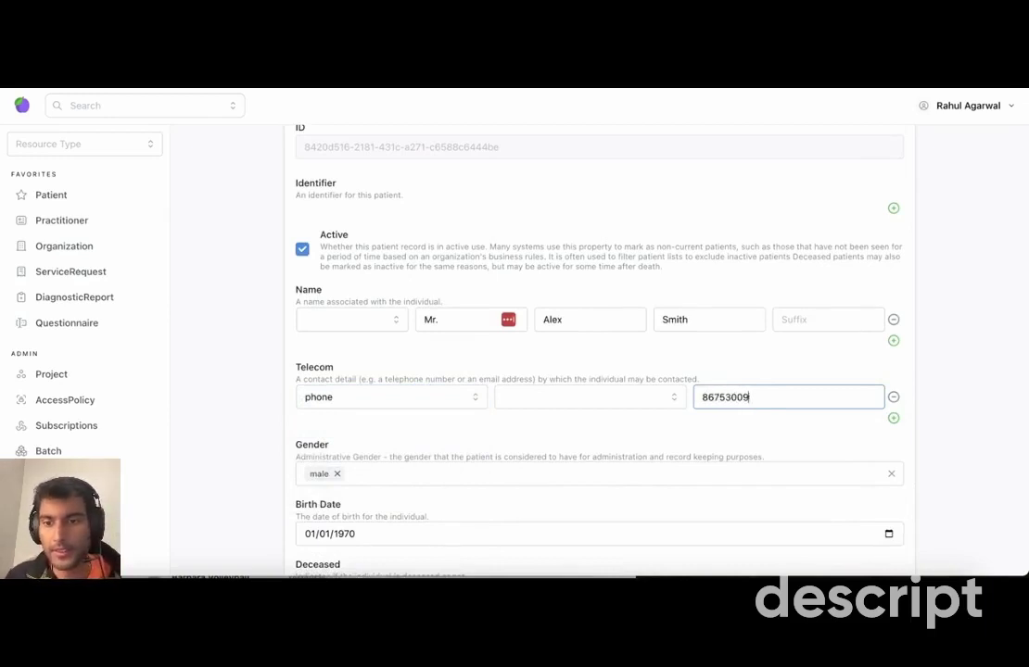
# - Remove the extra digit from the Telecom phone number and save the patient record
pyautogui.click(743, 397)
pyautogui.press('BackSpace')
pyautogui.scroll(-1, 739, 397)
pyautogui.scroll(-15, 958, 503)
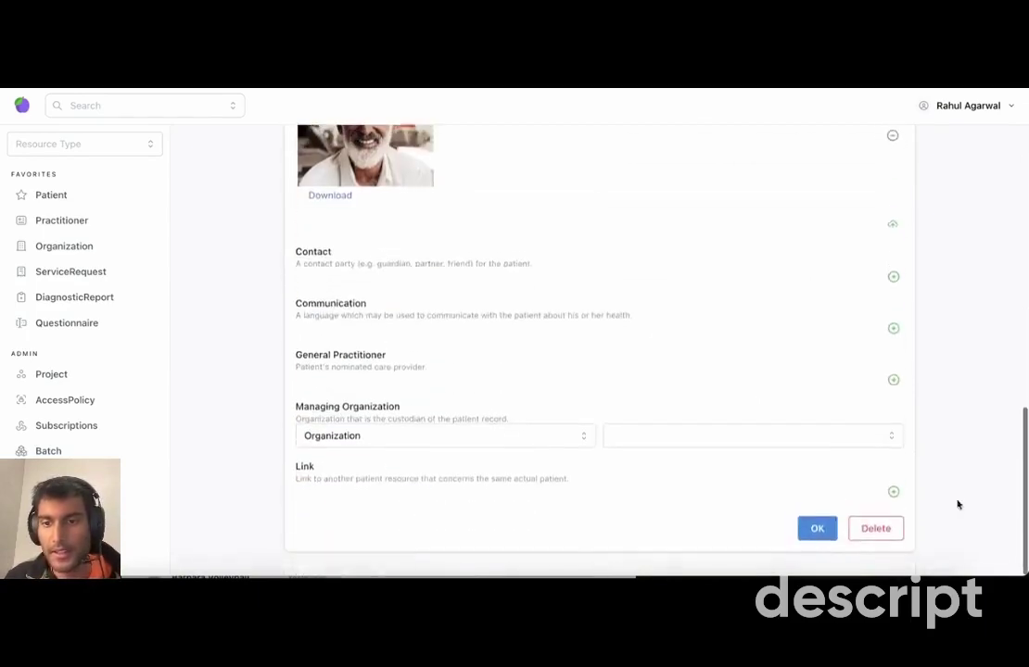
pyautogui.click(816, 538)
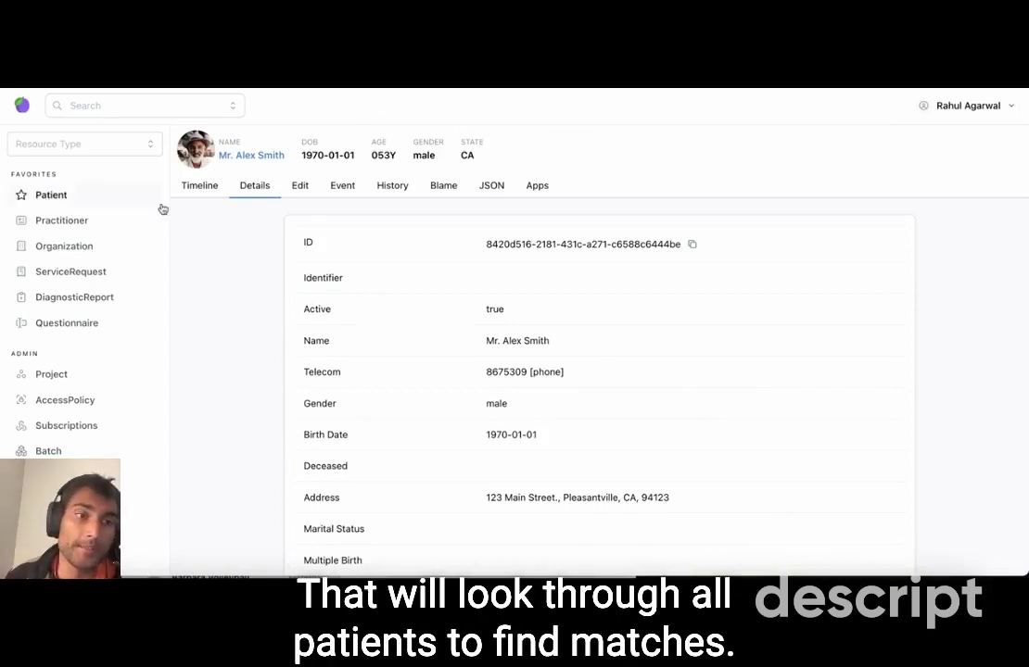
# - From the Task list, open the second Review Potential Duplicate task and the risk assessment it focuses on
pyautogui.click(107, 139)
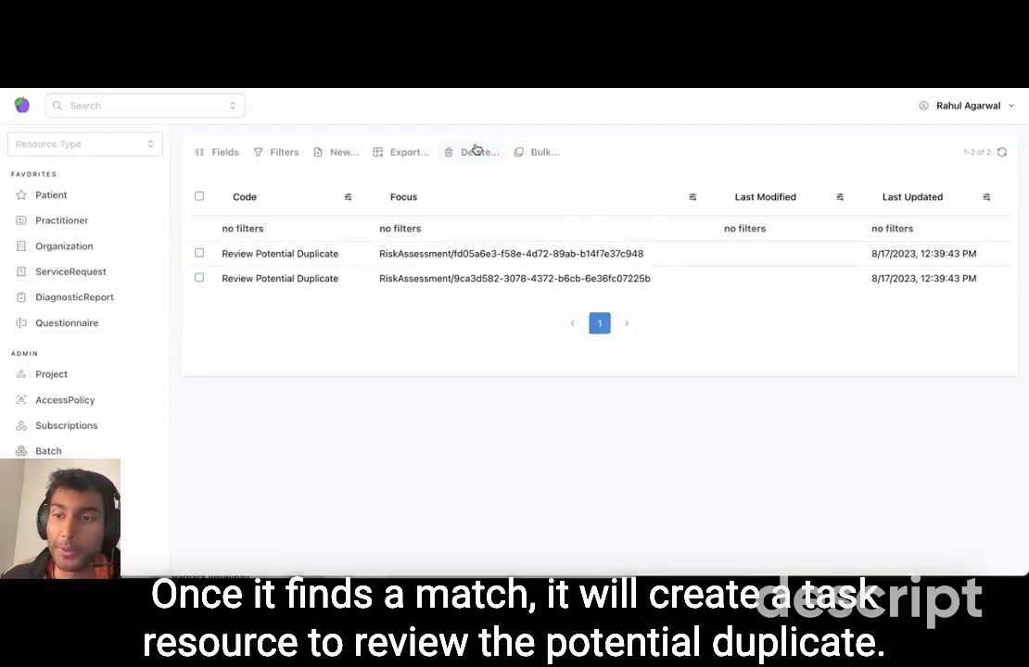
pyautogui.click(477, 295)
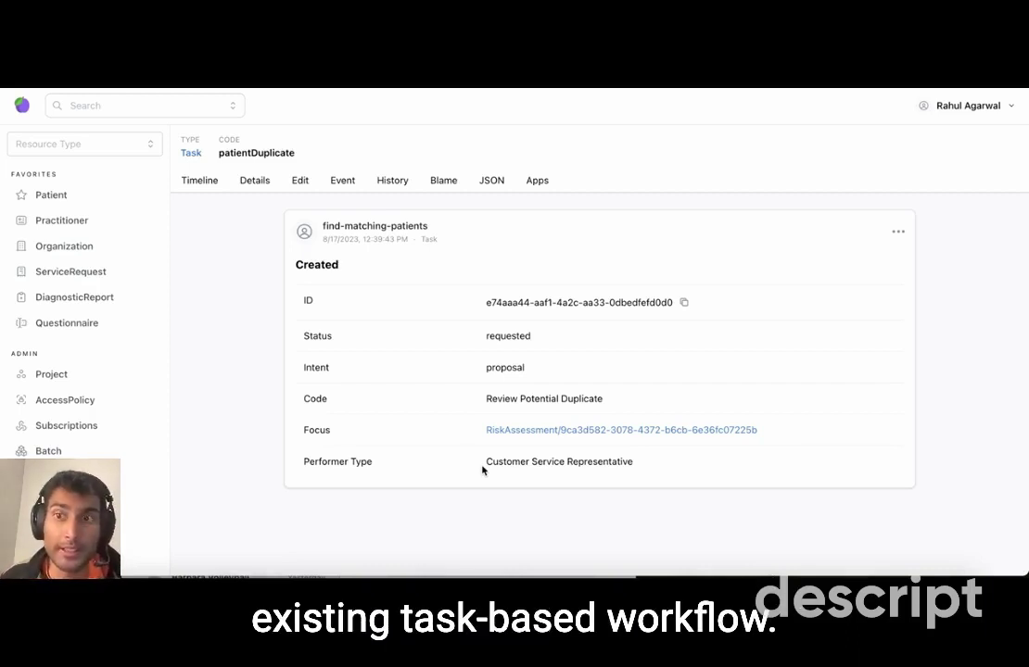
pyautogui.click(516, 432)
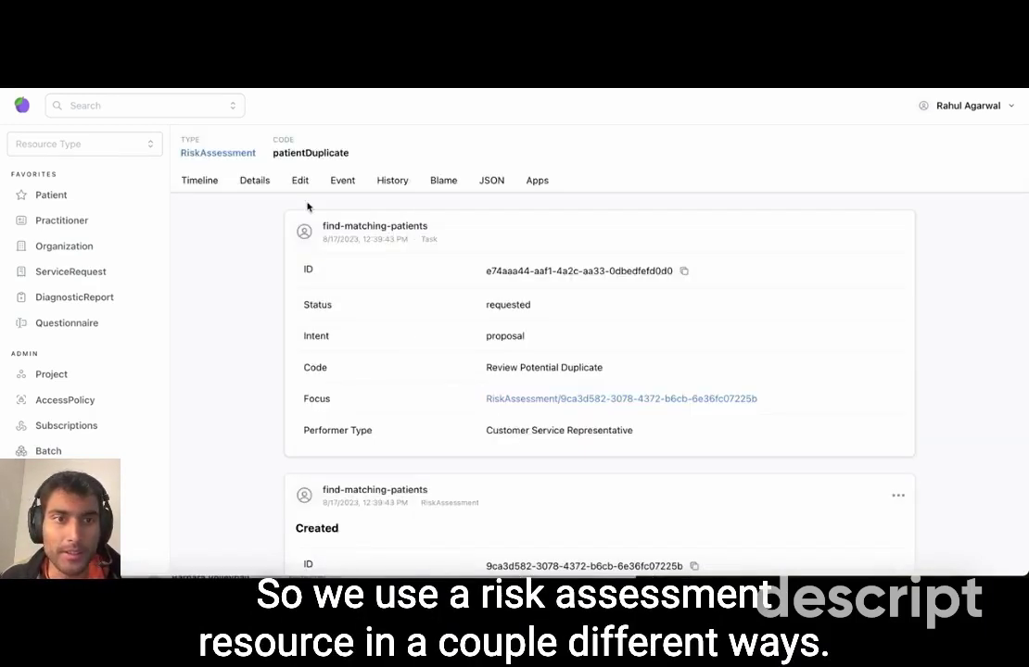
# - Examine the risk assessment's details, focusing on the Method, Subject, Basis and Prediction fields
pyautogui.click(255, 179)
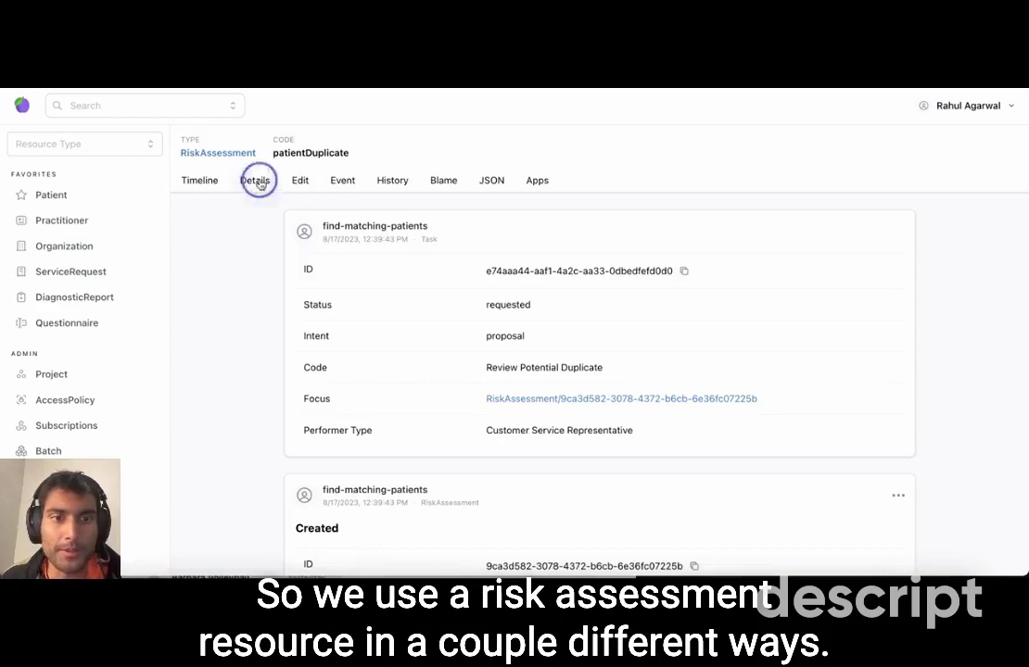
pyautogui.scroll(-1, 364, 285)
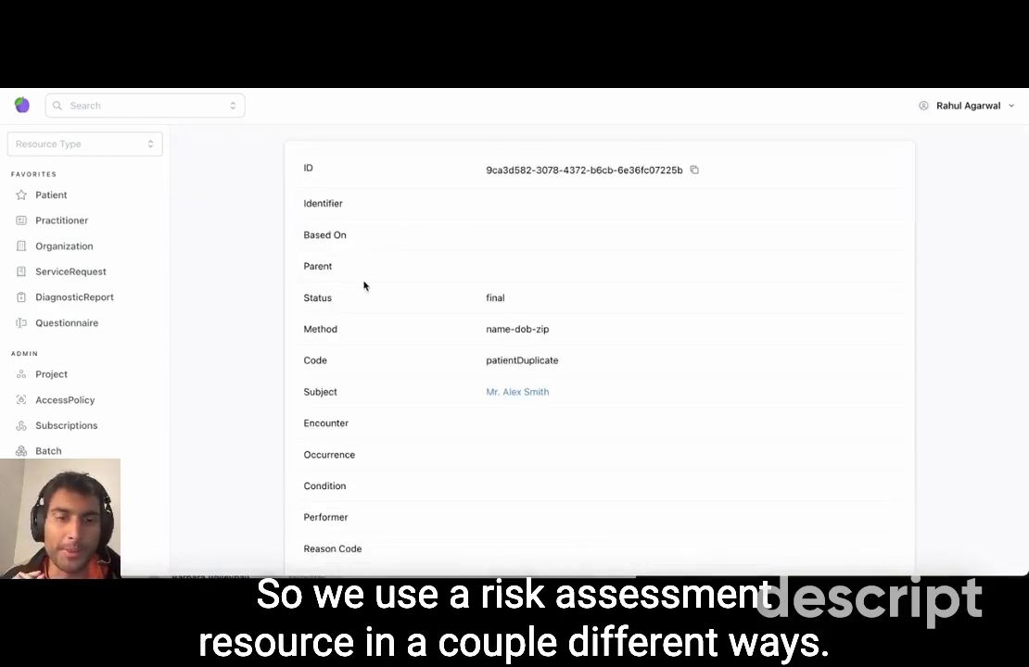
pyautogui.scroll(-1, 362, 288)
pyautogui.moveTo(468, 294); pyautogui.dragTo(576, 296)
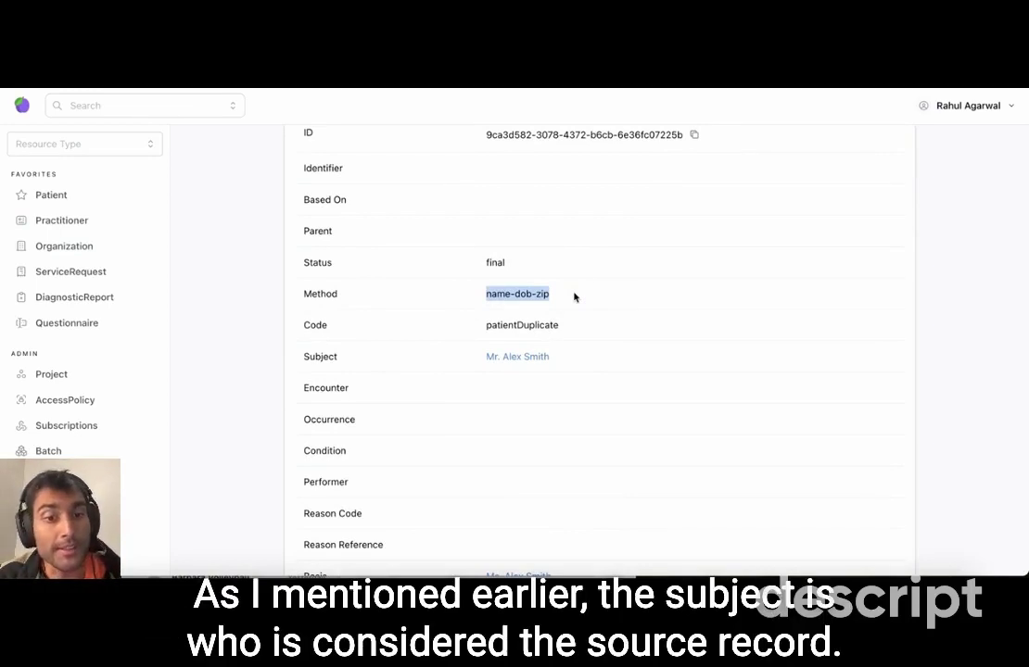
pyautogui.scroll(-1, 574, 297)
pyautogui.moveTo(460, 317); pyautogui.dragTo(595, 328)
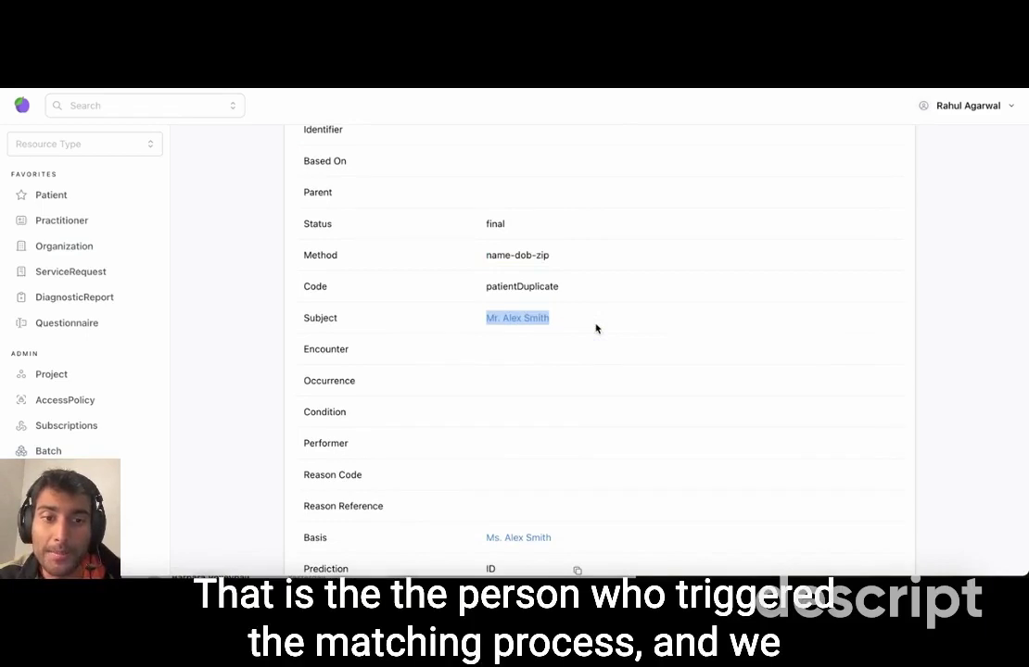
pyautogui.scroll(-1, 596, 328)
pyautogui.scroll(-2, 596, 328)
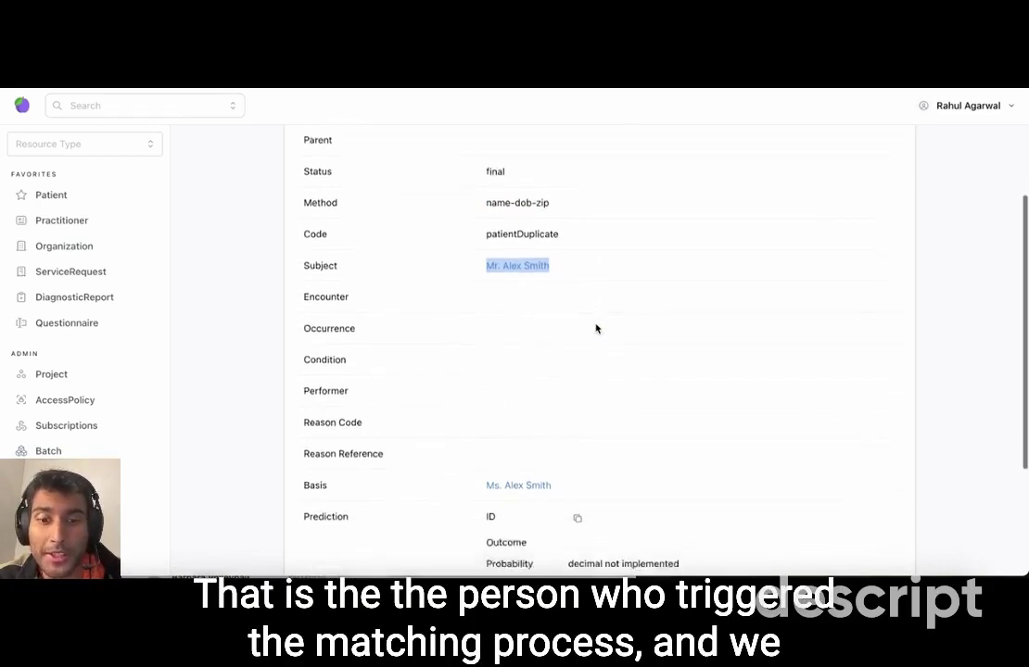
pyautogui.moveTo(471, 456); pyautogui.dragTo(608, 463)
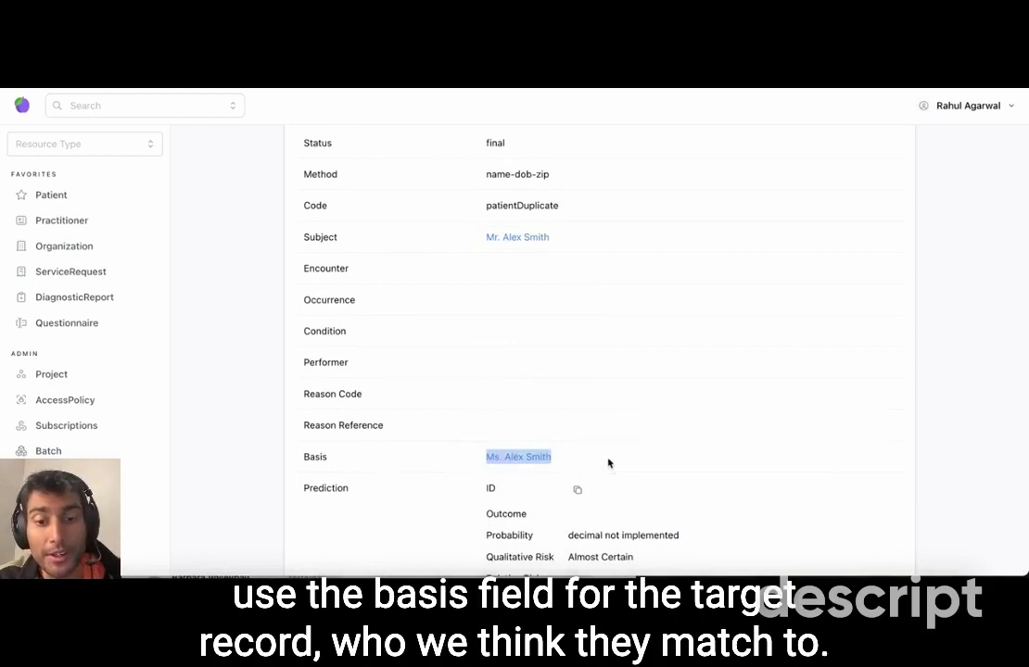
pyautogui.scroll(-3, 608, 463)
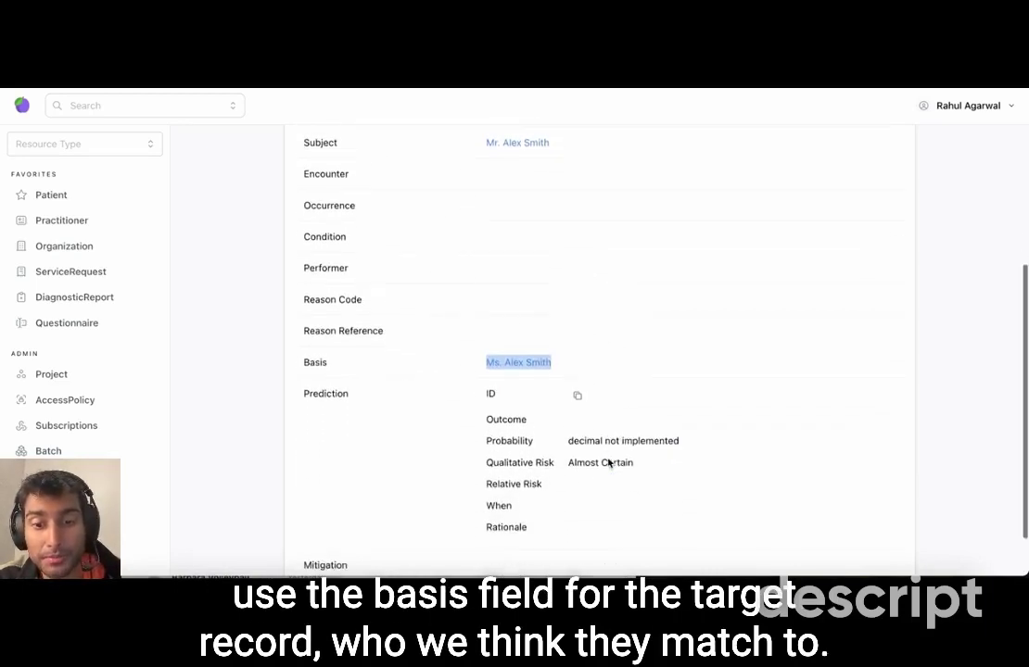
pyautogui.scroll(8, 608, 459)
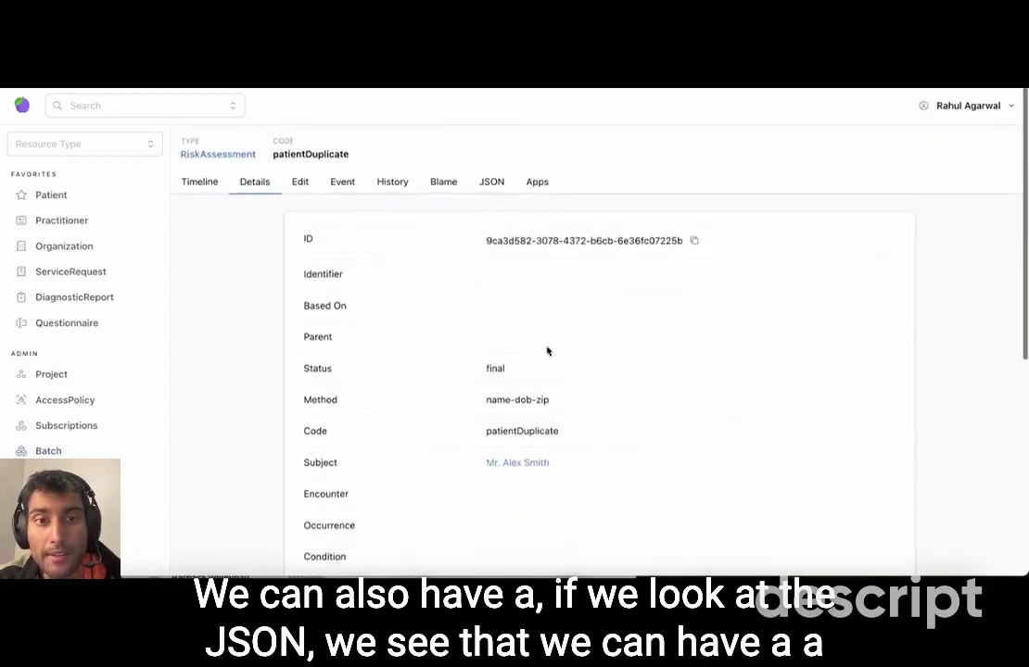
# - Inspect the risk assessment's JSON for the prediction's probabilityDecimal and qualitativeRisk values
pyautogui.click(490, 179)
pyautogui.scroll(-10, 516, 394)
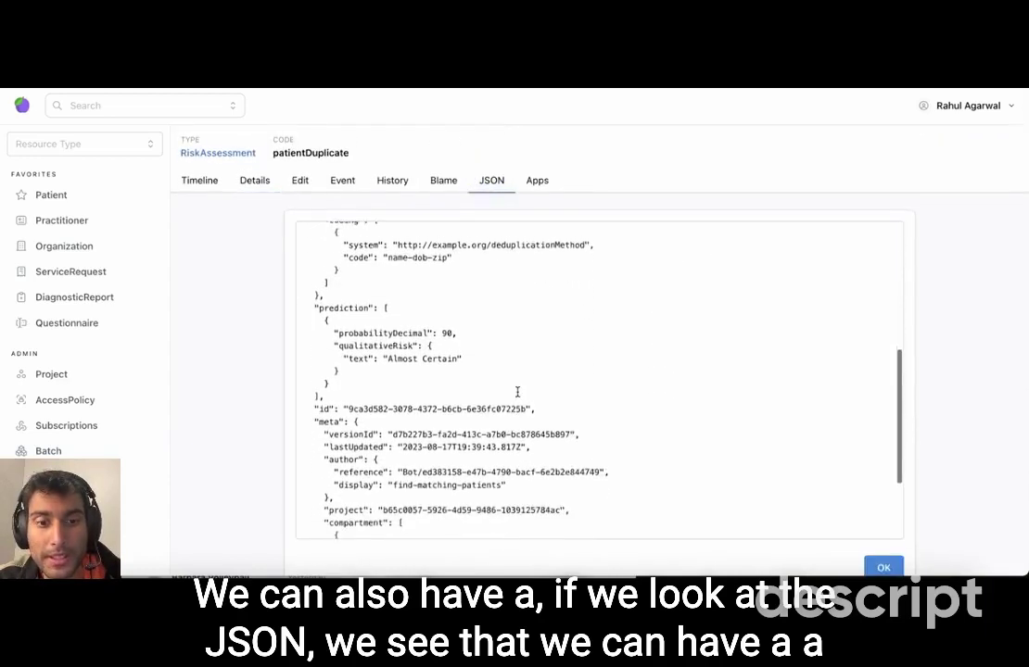
pyautogui.click(448, 310)
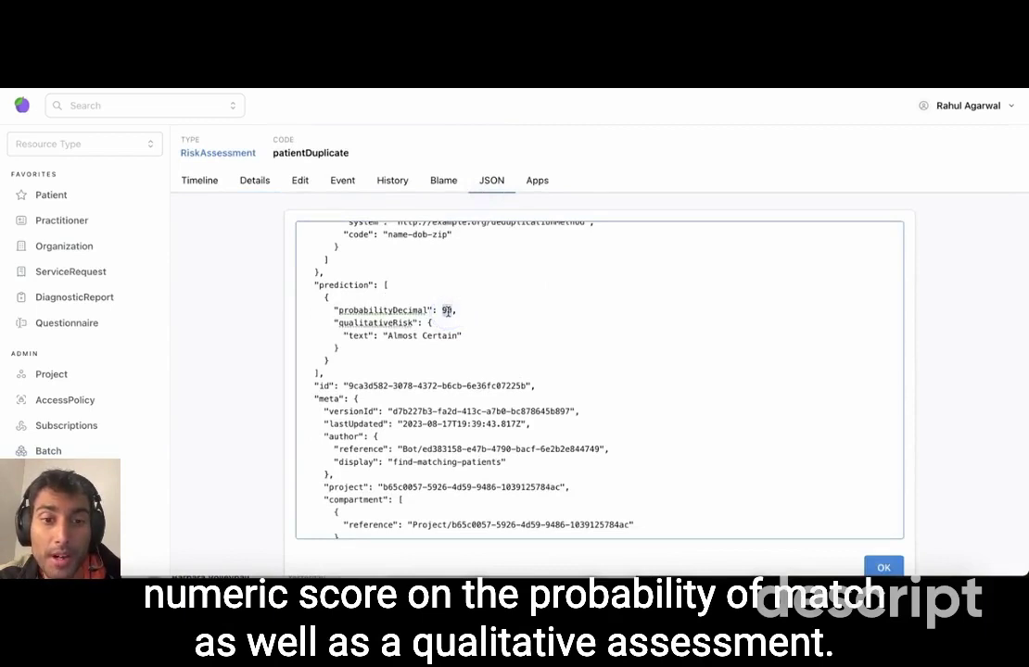
pyautogui.doubleClick(448, 310)
pyautogui.doubleClick(400, 336)
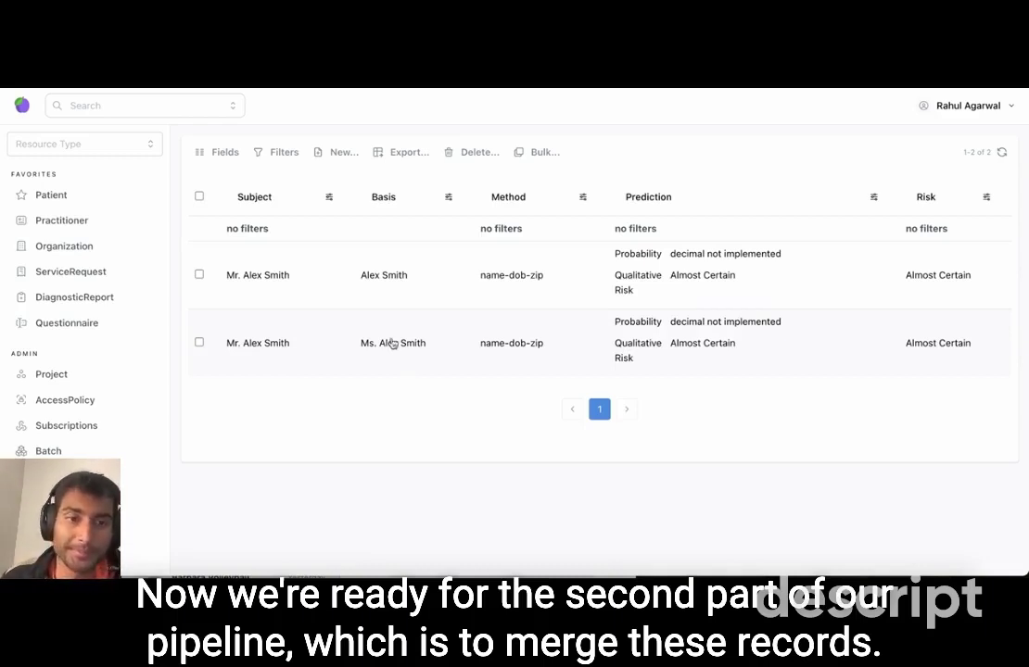
# - Open the first listed risk assessment and submit its Merge Duplicate Patients questionnaire with only the Merge names option selected
pyautogui.click(395, 278)
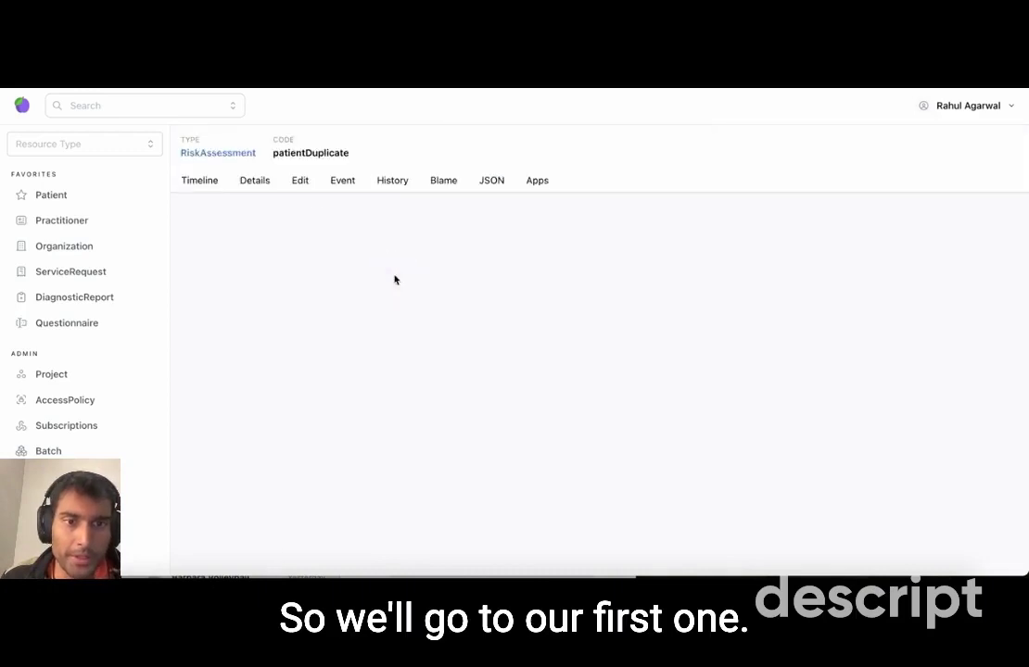
pyautogui.click(545, 185)
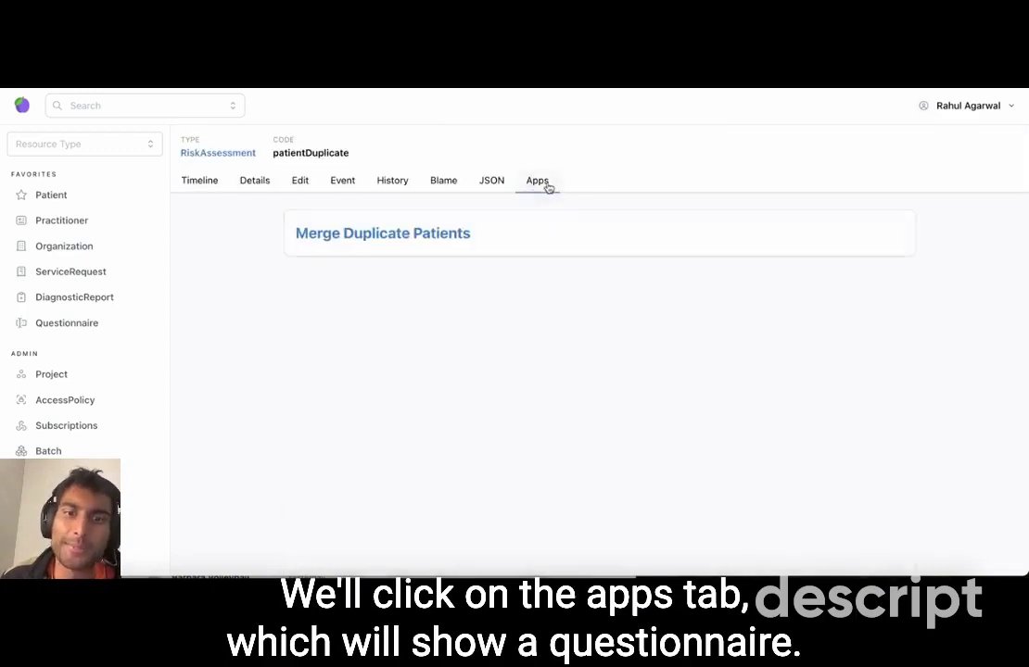
pyautogui.click(440, 239)
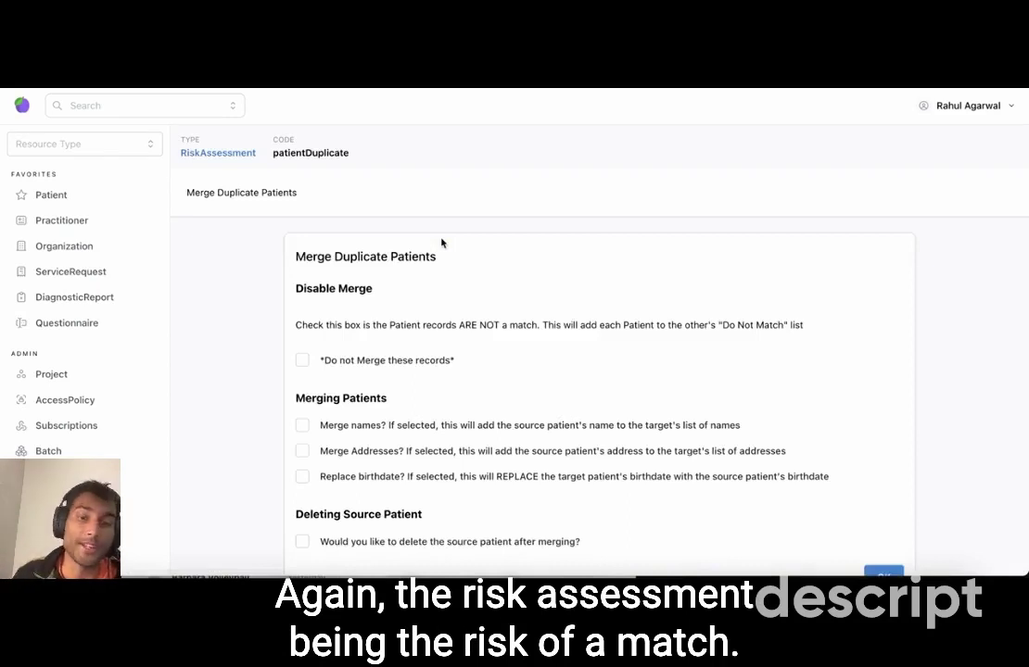
pyautogui.scroll(-1, 441, 243)
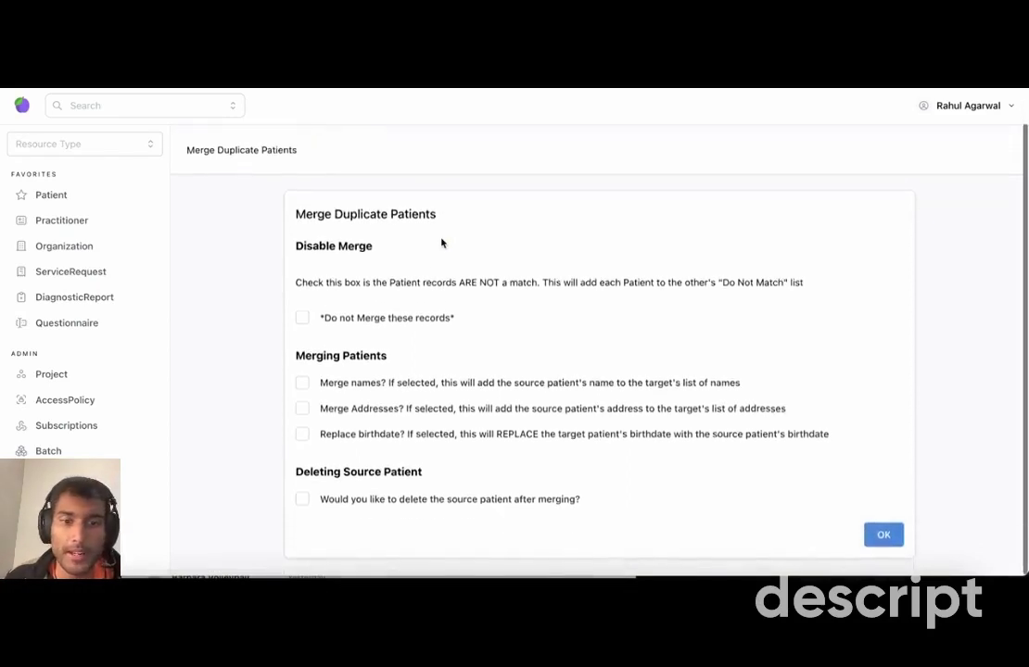
pyautogui.scroll(1, 441, 243)
pyautogui.scroll(-1, 441, 243)
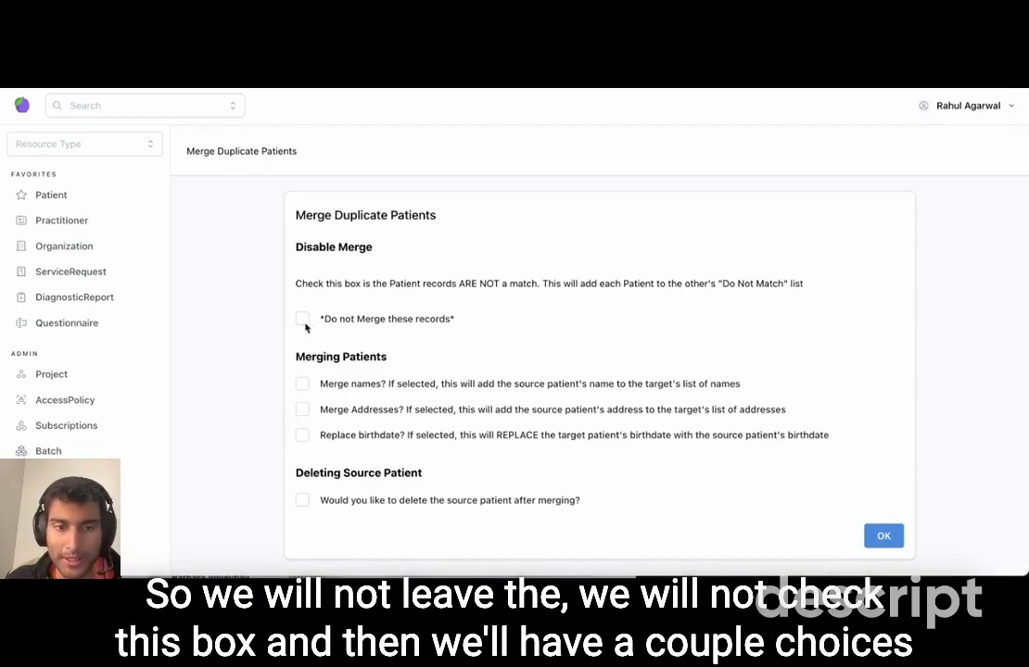
pyautogui.click(300, 388)
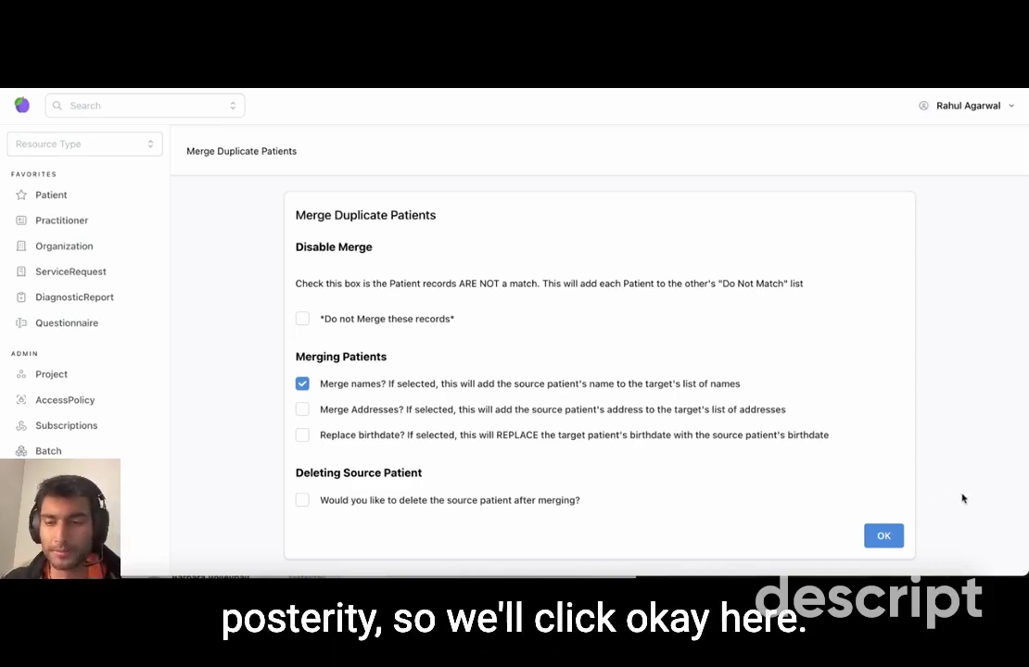
pyautogui.click(884, 538)
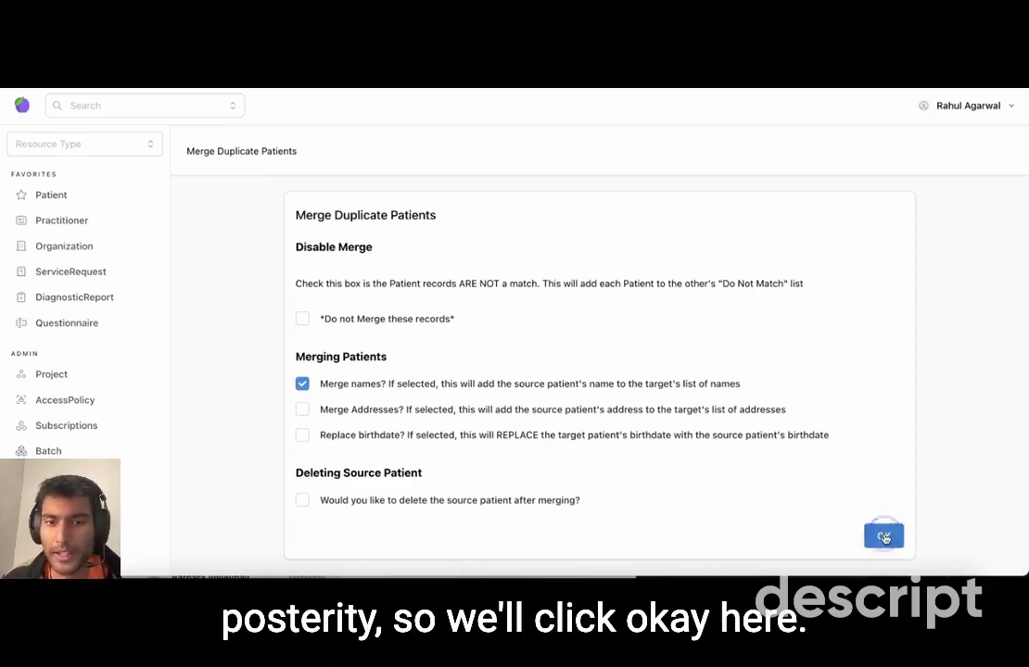
# - Open the Patient list and compare the names, Active and Link values of the two merged patient records
pyautogui.click(58, 203)
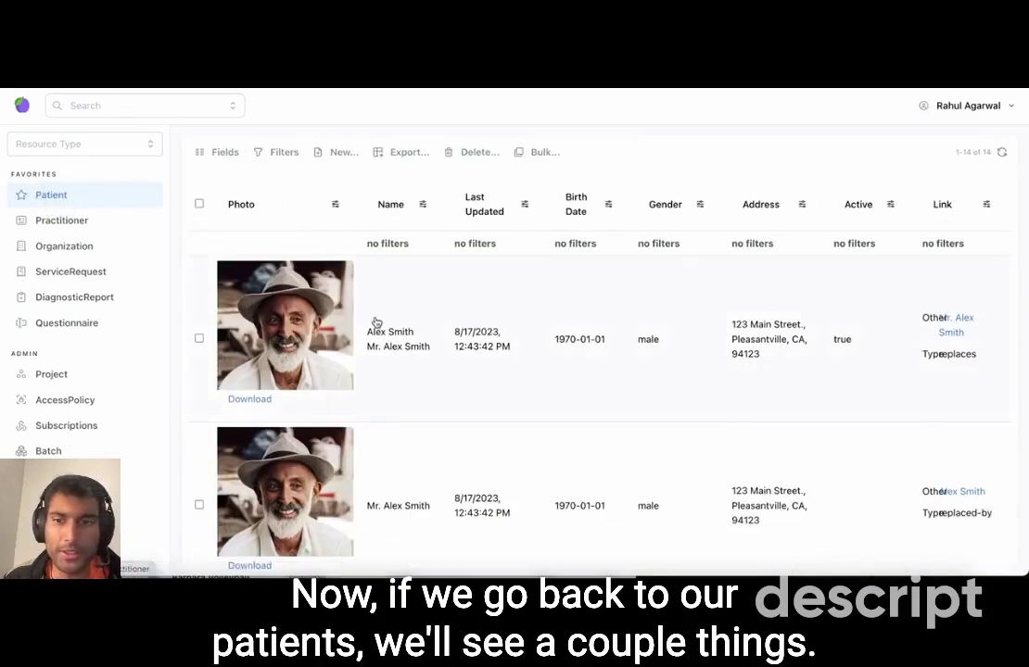
pyautogui.scroll(-2, 377, 322)
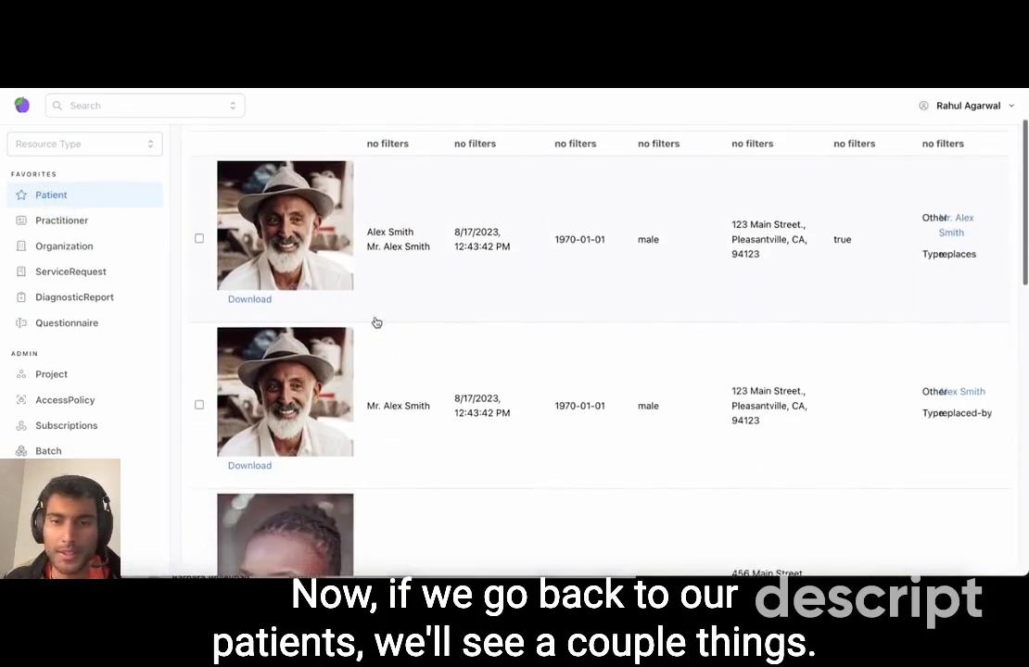
pyautogui.scroll(1, 376, 321)
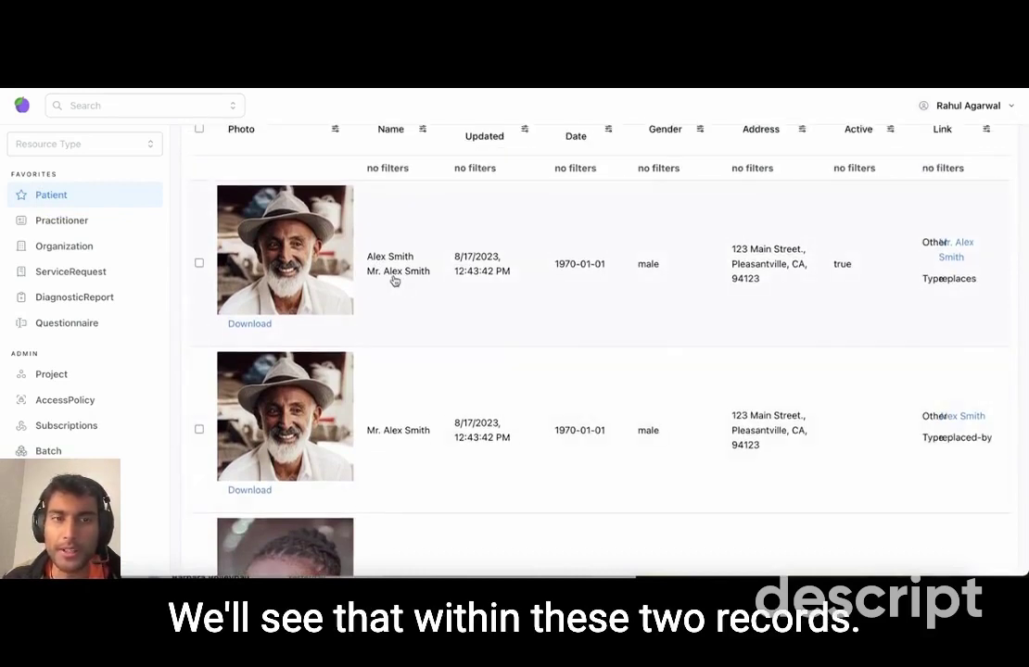
pyautogui.scroll(1, 382, 259)
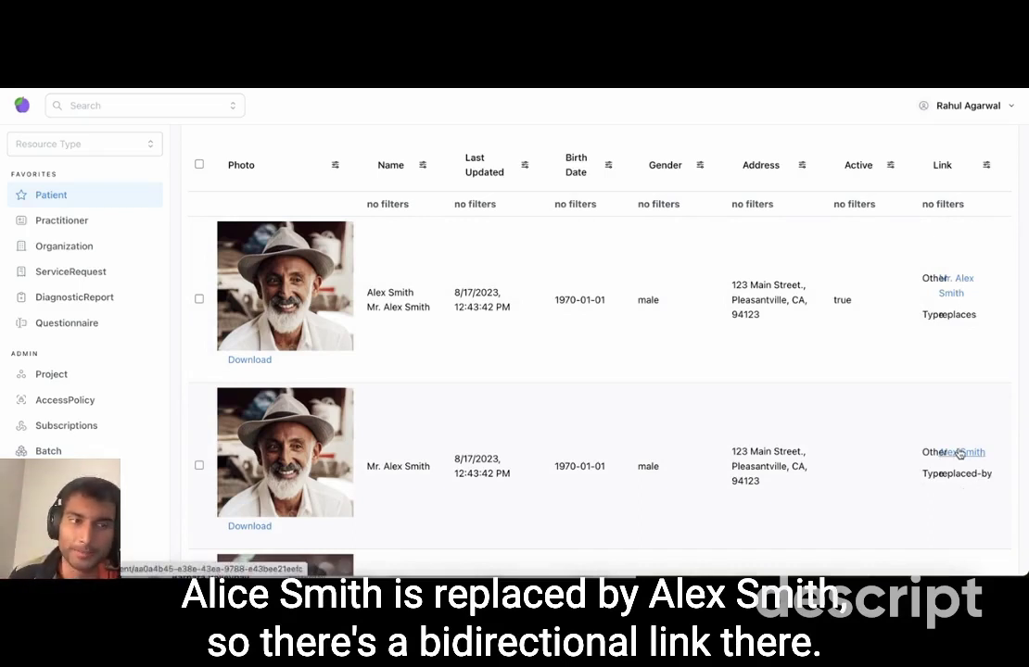
# - List the Encounter resources and open the 8/8/2023 encounter to inspect the Subject change in its timeline
pyautogui.click(67, 147)
pyautogui.write('Enc')
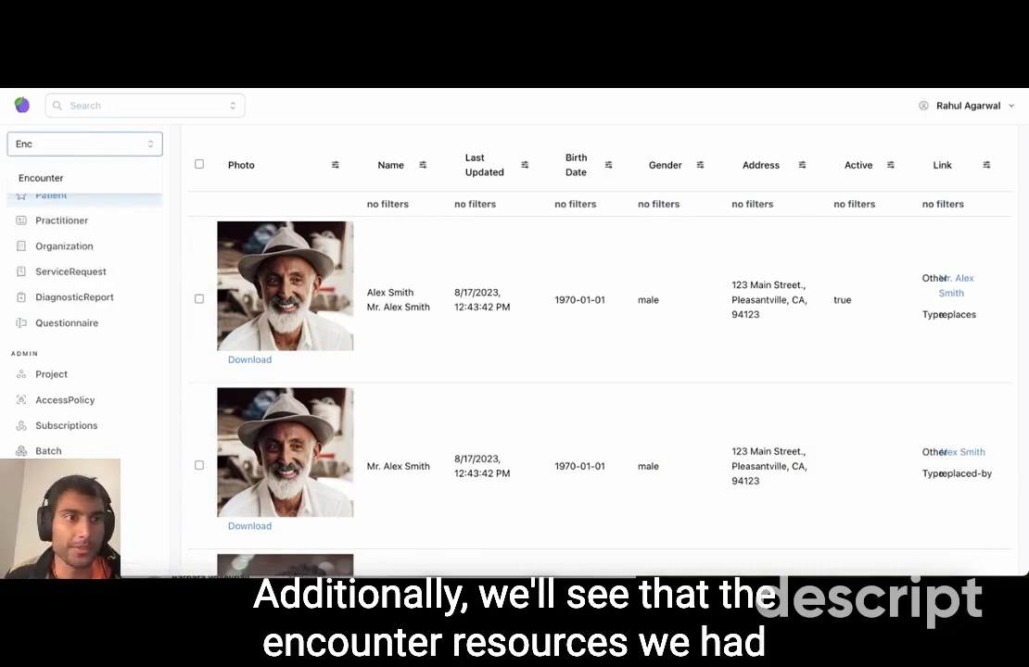
pyautogui.press('Return')
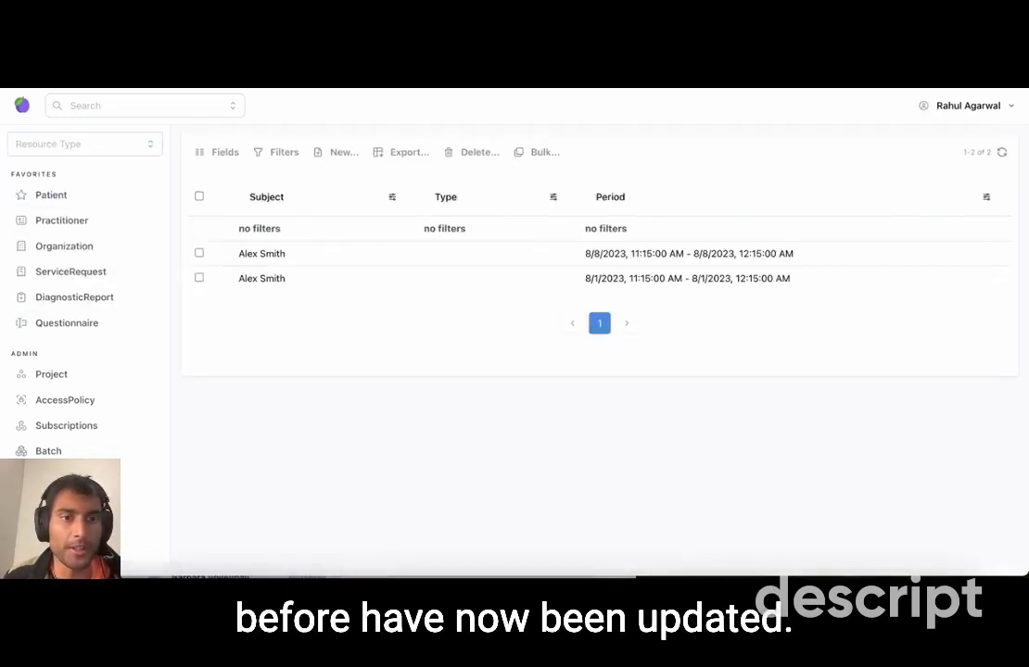
pyautogui.click(369, 253)
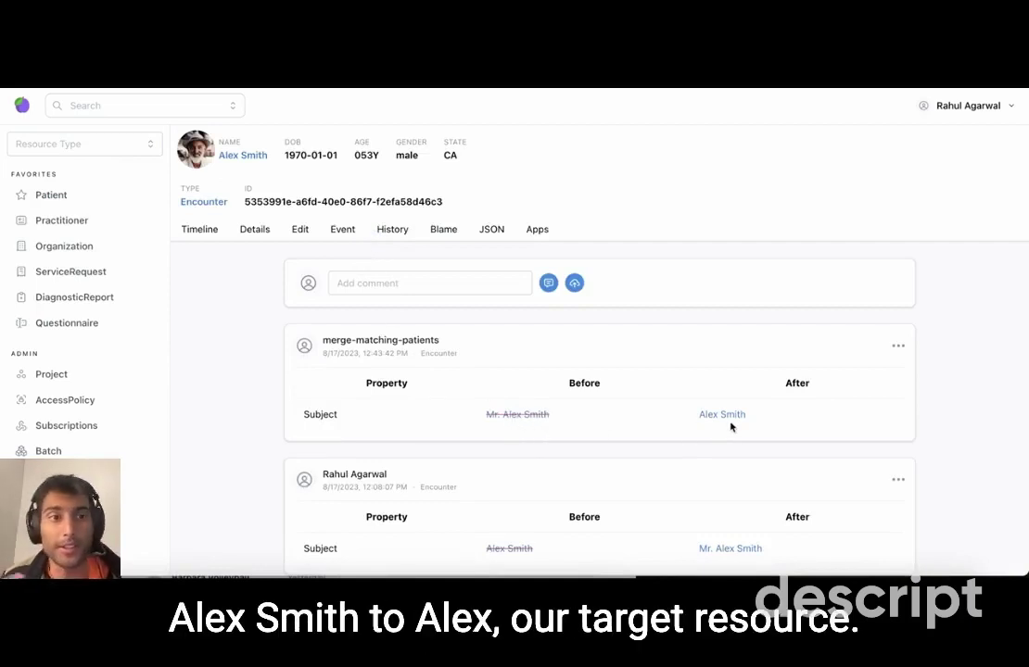
# - Open the first risk assessment in the RiskAssessment list and submit its Merge Duplicate Patients questionnaire with Do not Merge these records selected
pyautogui.click(89, 142)
pyautogui.write('Risk')
pyautogui.click(126, 173)
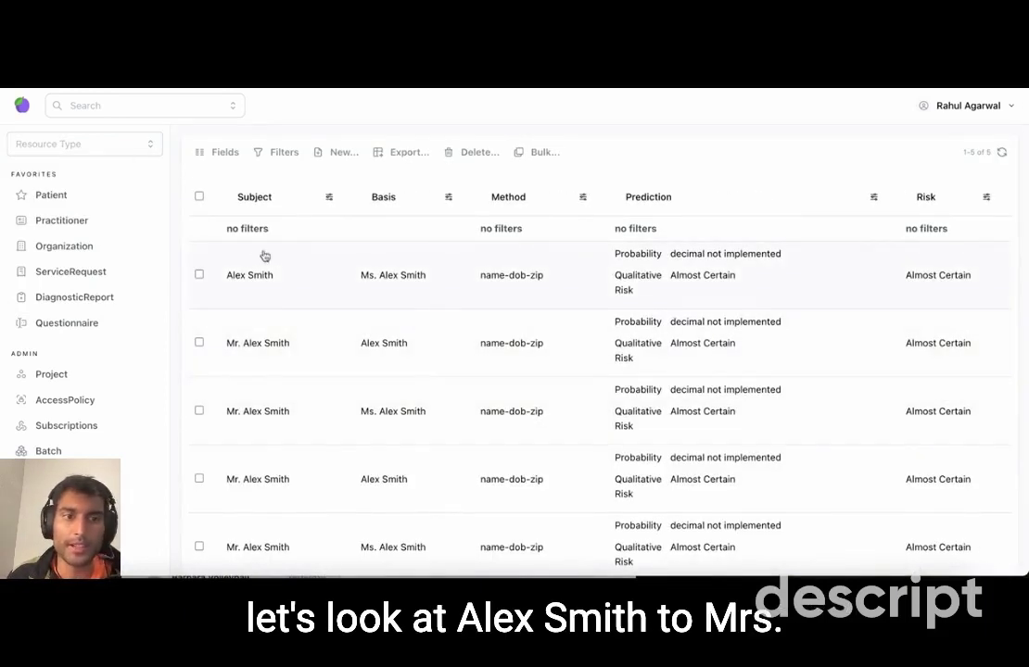
pyautogui.click(429, 277)
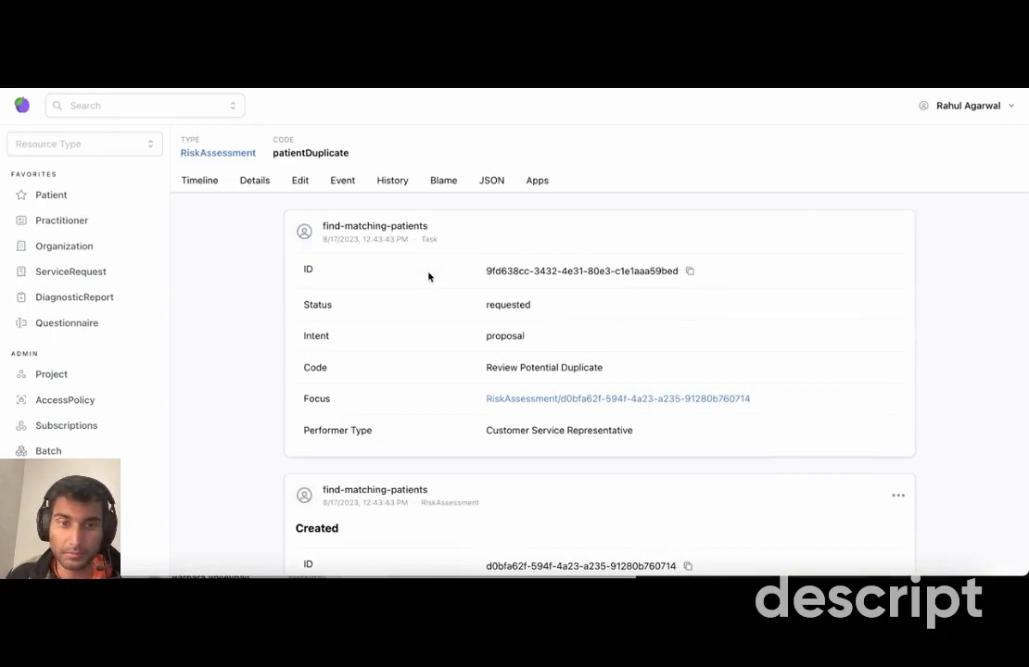
pyautogui.click(536, 180)
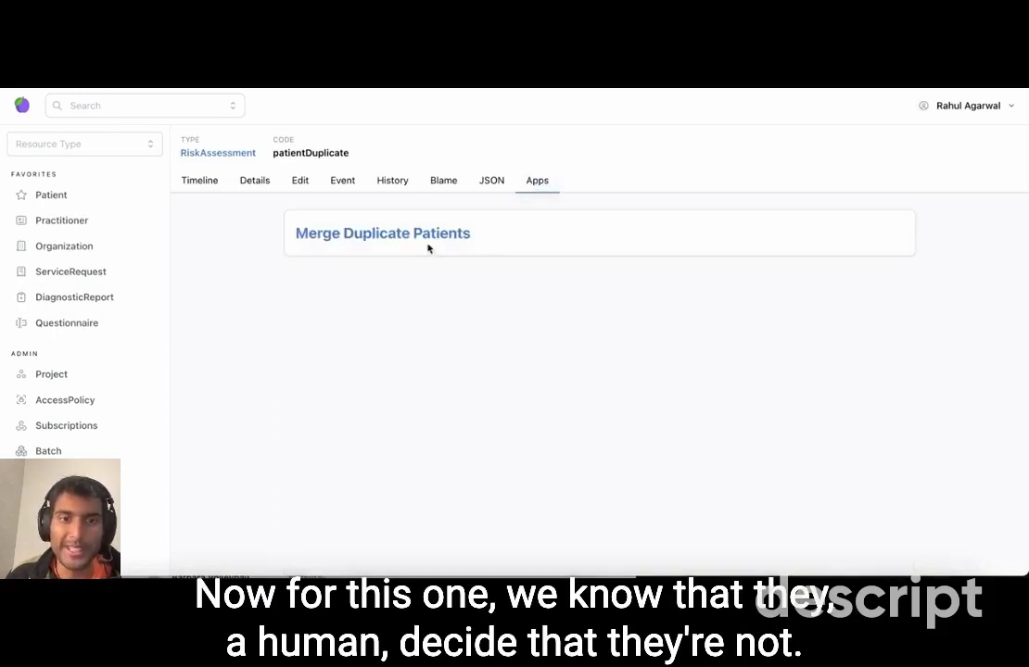
pyautogui.click(427, 245)
pyautogui.click(303, 360)
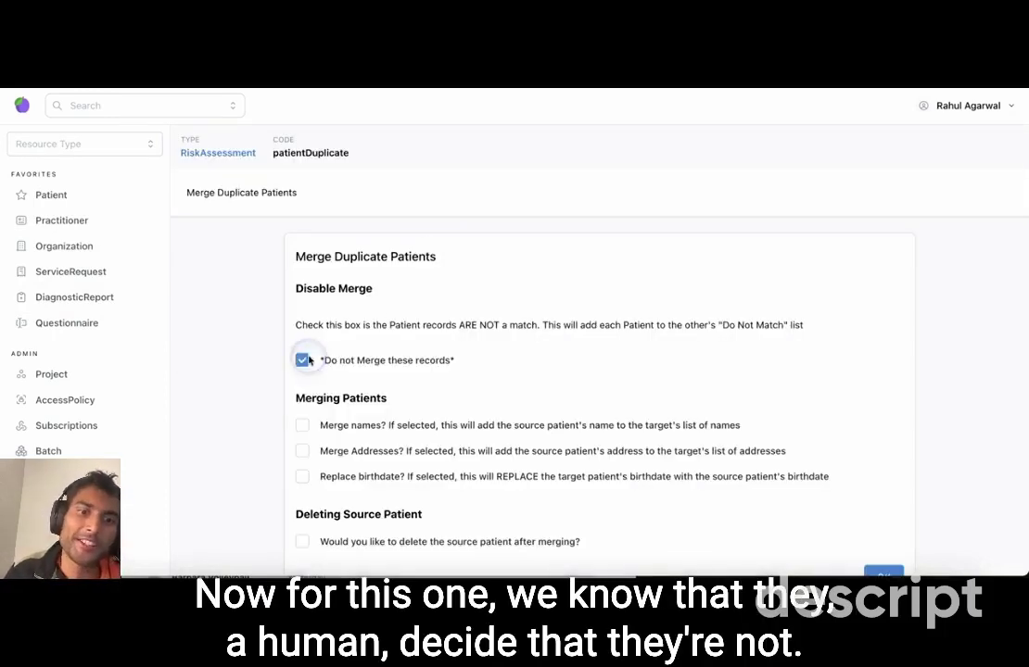
pyautogui.scroll(-1, 445, 377)
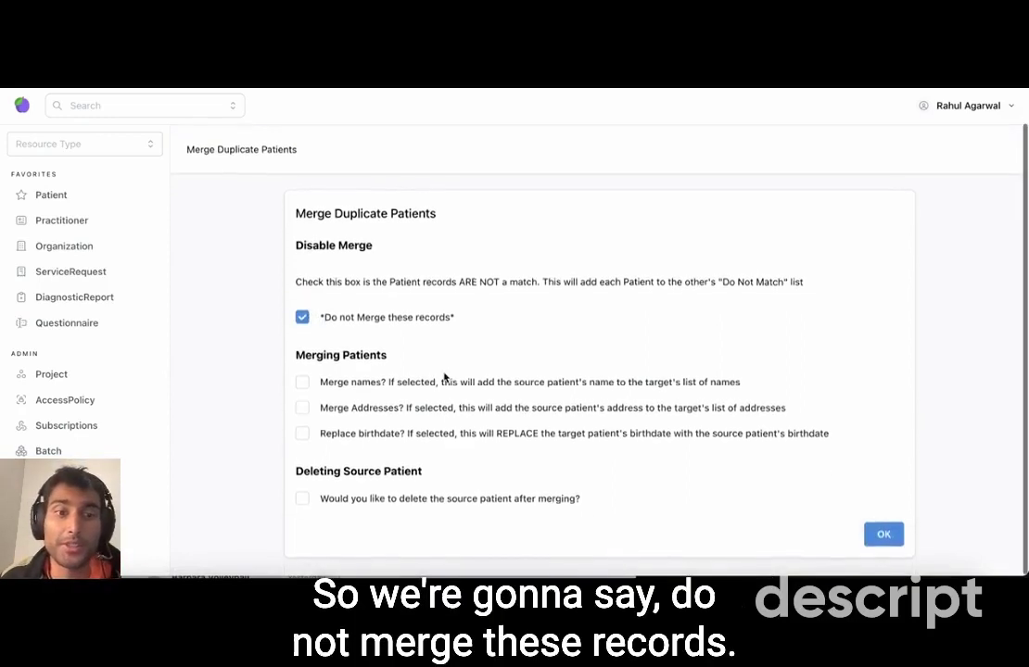
pyautogui.click(885, 538)
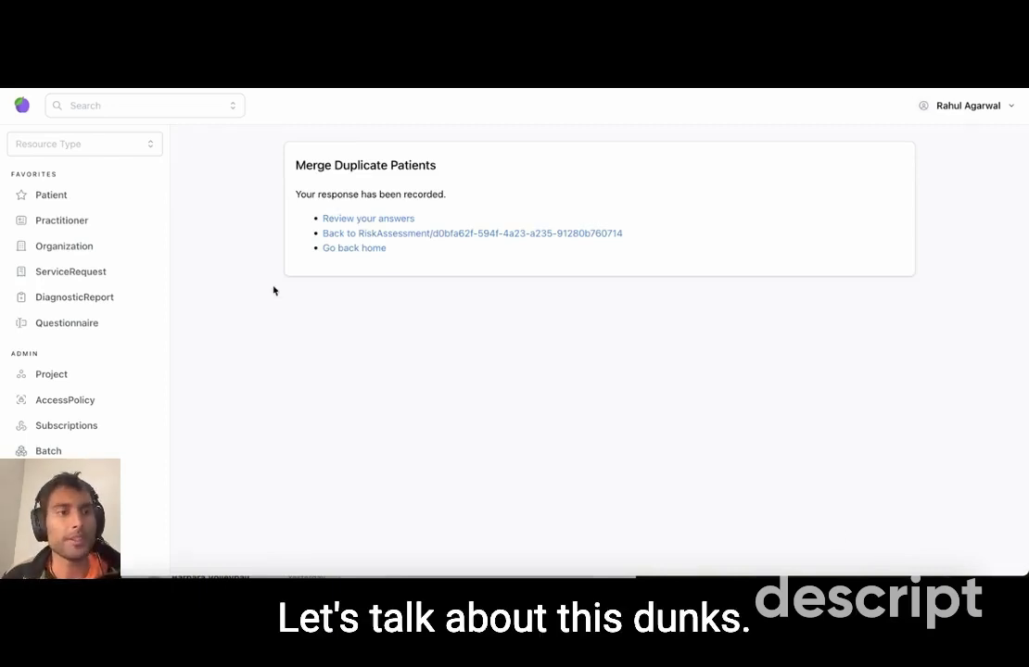
# - Look up the List resources for the Do Not Match lists and select the find-matching-patients bot in the bot list
pyautogui.click(110, 145)
pyautogui.write('List')
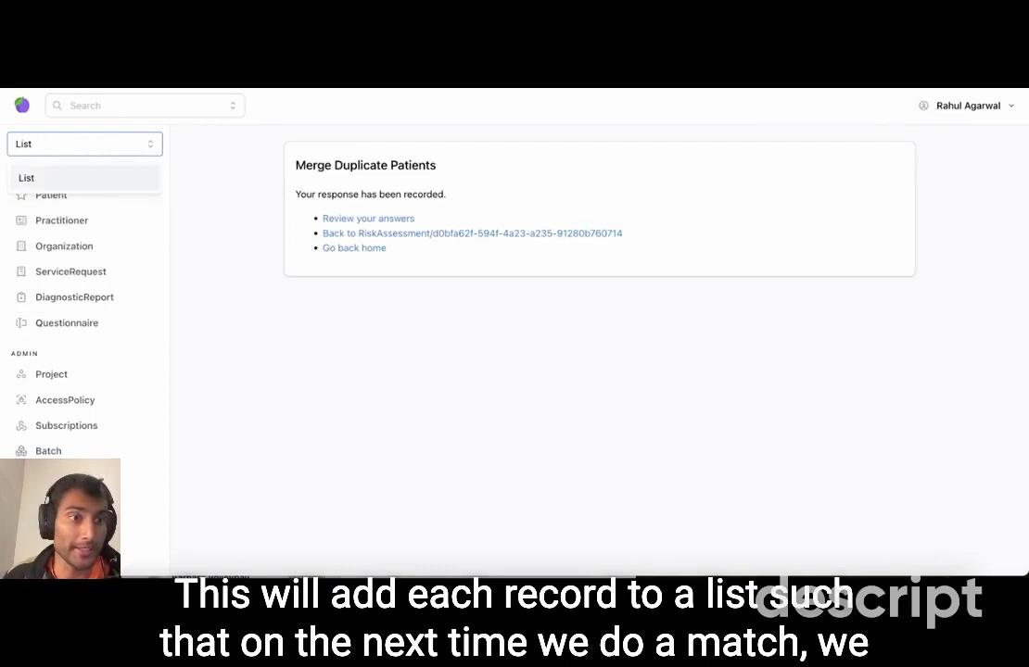
pyautogui.press('Return')
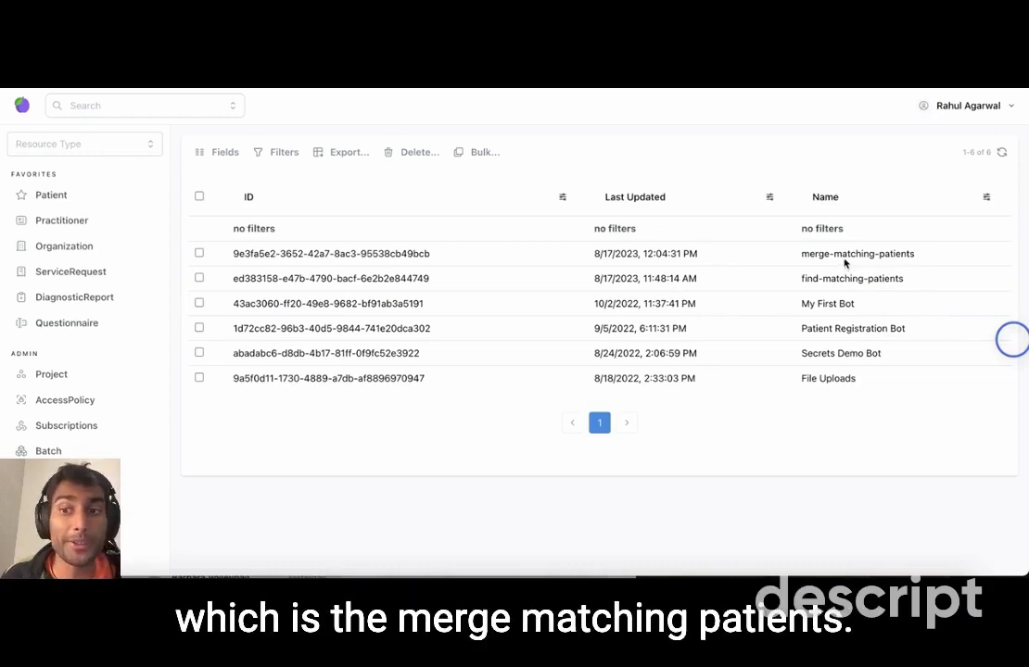
pyautogui.click(658, 278)
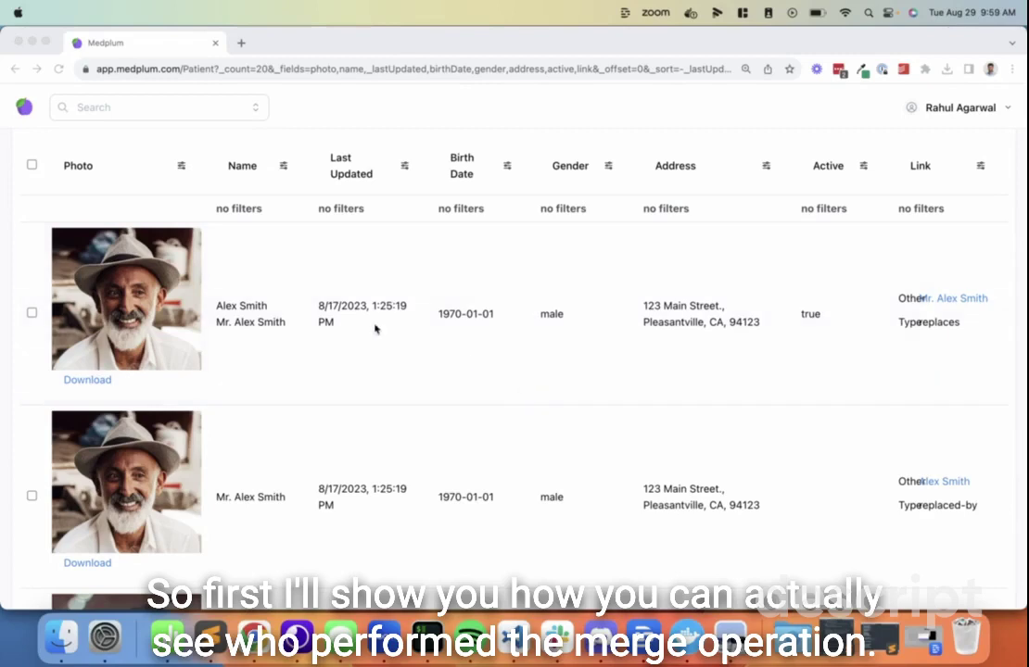
# - Open the active merged patient and examine the latest timeline change and the Link property in its details
pyautogui.click(343, 363)
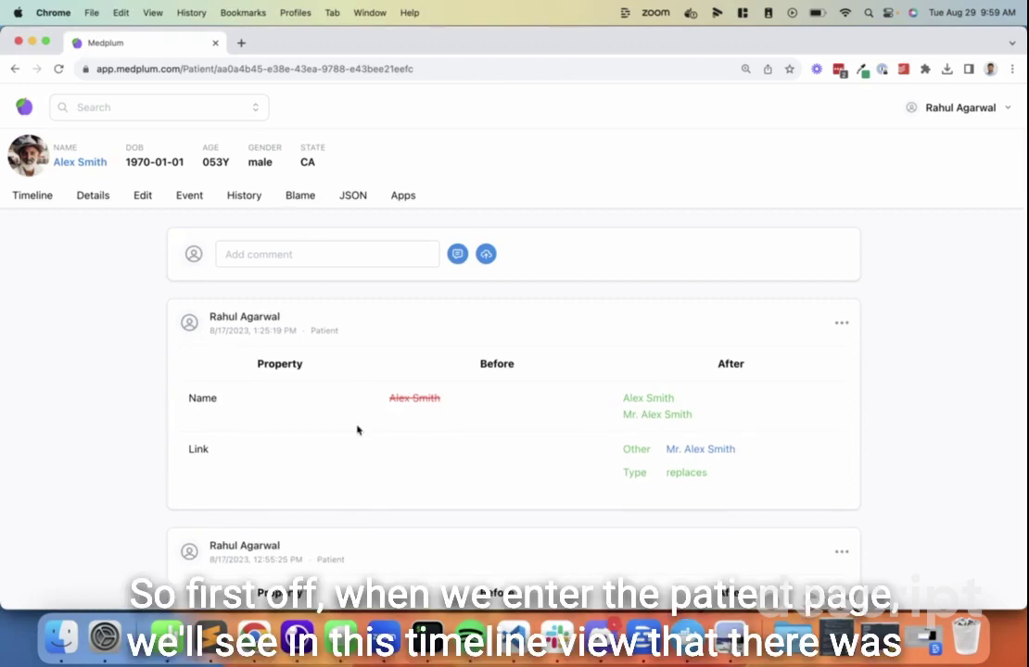
pyautogui.scroll(-2, 462, 441)
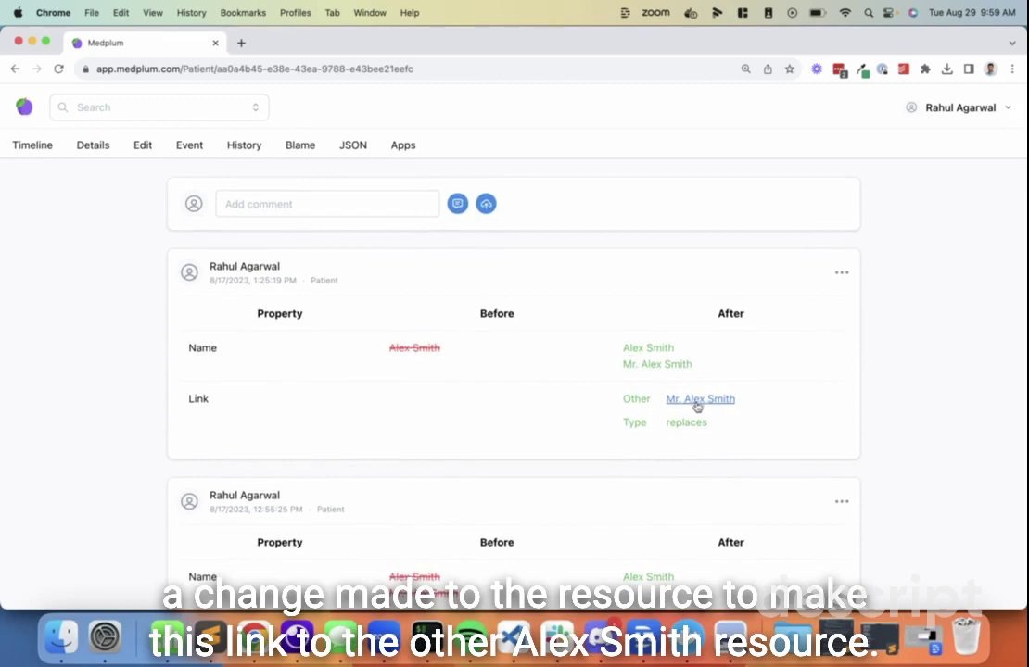
pyautogui.click(91, 146)
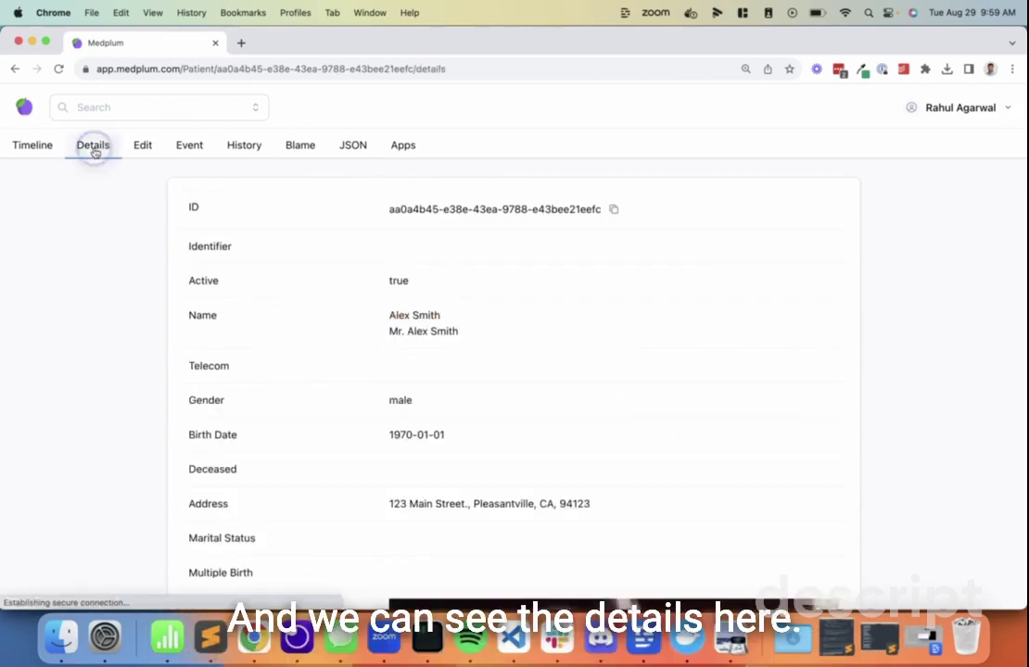
pyautogui.scroll(-2, 298, 353)
pyautogui.scroll(-10, 298, 353)
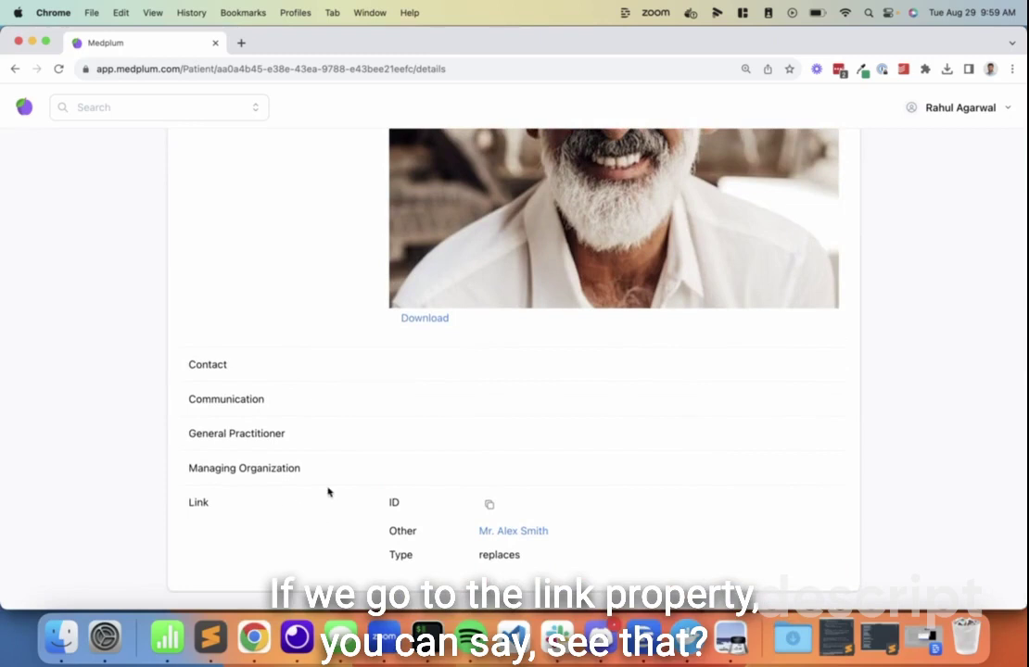
# - Follow the Link reference to the replaced source patient and check the Link property in that patient's details
pyautogui.click(485, 538)
pyautogui.click(90, 194)
pyautogui.scroll(-10, 338, 356)
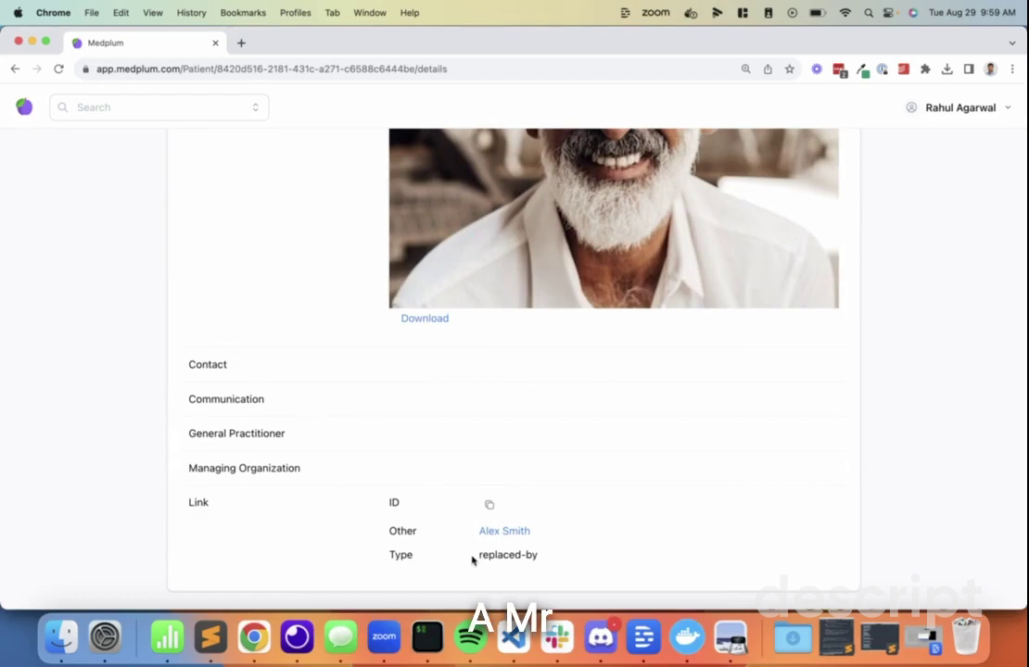
# - Return to the target patient through the source patient's Link reference and check the Link type in its details
pyautogui.click(521, 535)
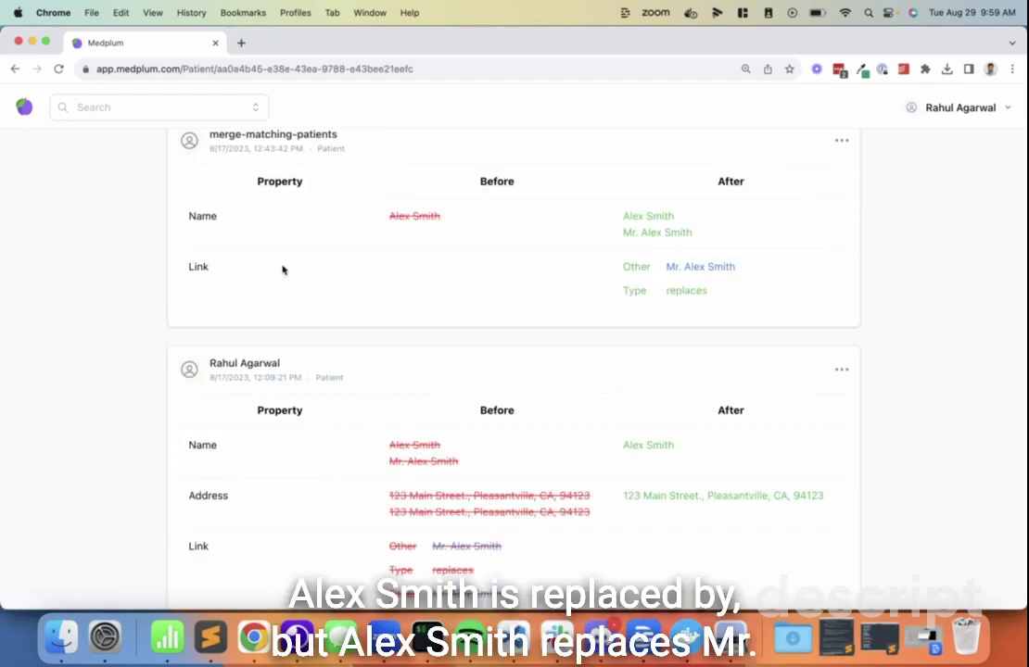
pyautogui.scroll(-3, 283, 270)
pyautogui.scroll(10, 283, 270)
pyautogui.click(88, 205)
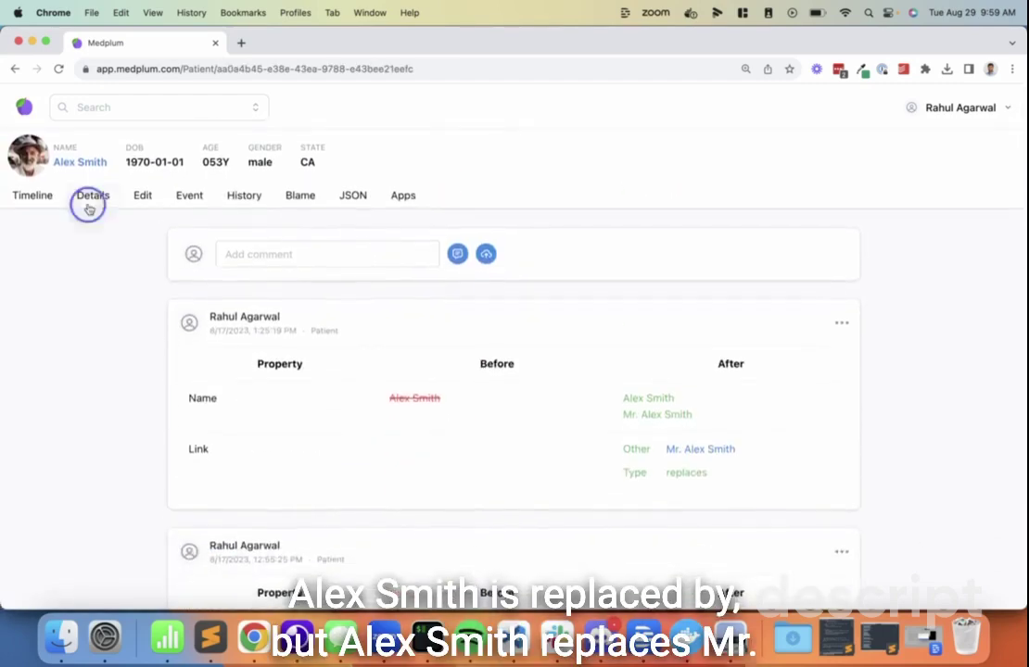
pyautogui.scroll(-10, 364, 360)
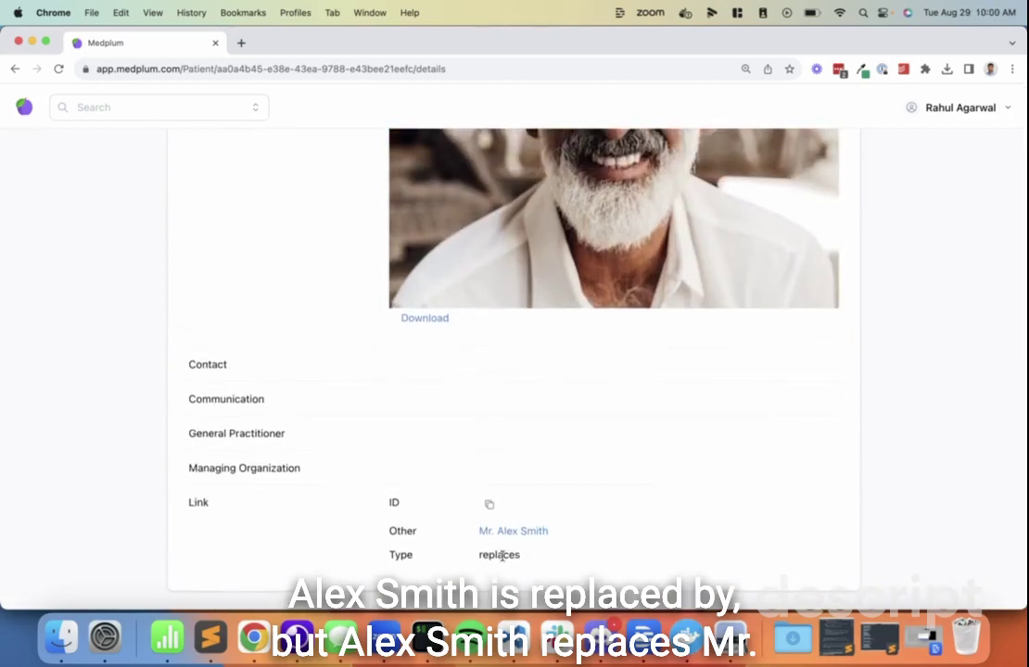
pyautogui.scroll(10, 502, 556)
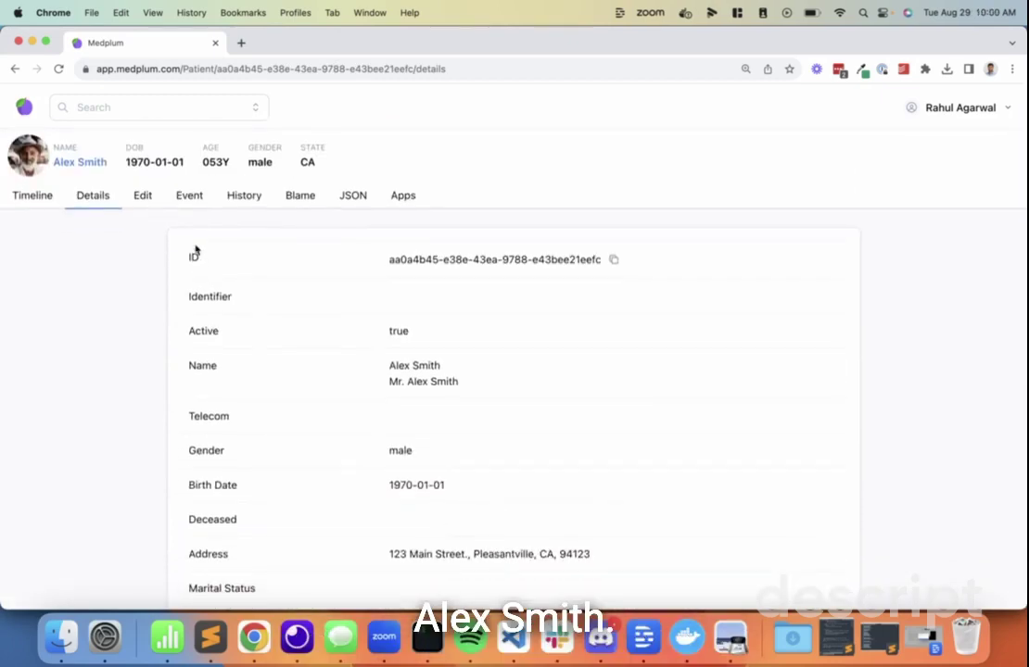
# - Open the target patient's history and inspect the diff of the 8/17/2023, 1:25:19 PM version for the added link and name
pyautogui.click(243, 200)
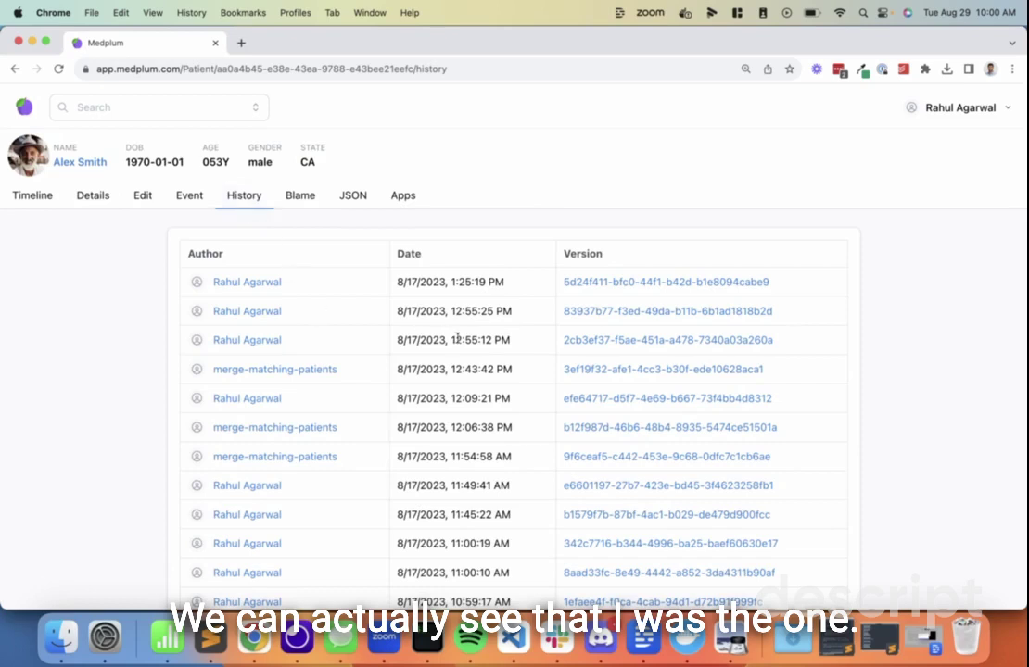
pyautogui.click(619, 282)
pyautogui.scroll(-5, 620, 291)
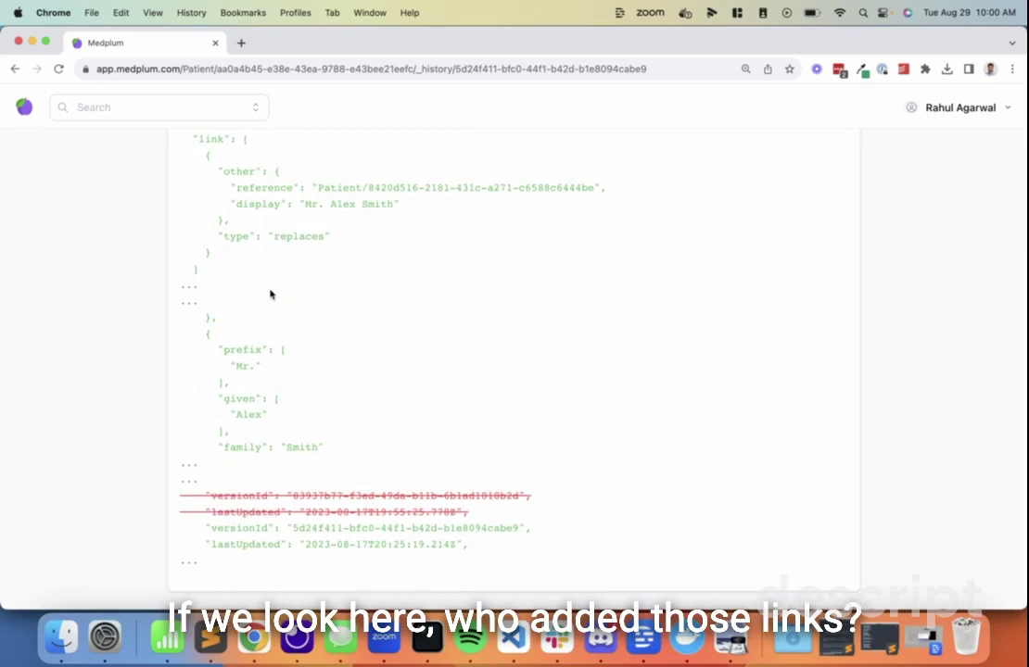
pyautogui.scroll(5, 270, 295)
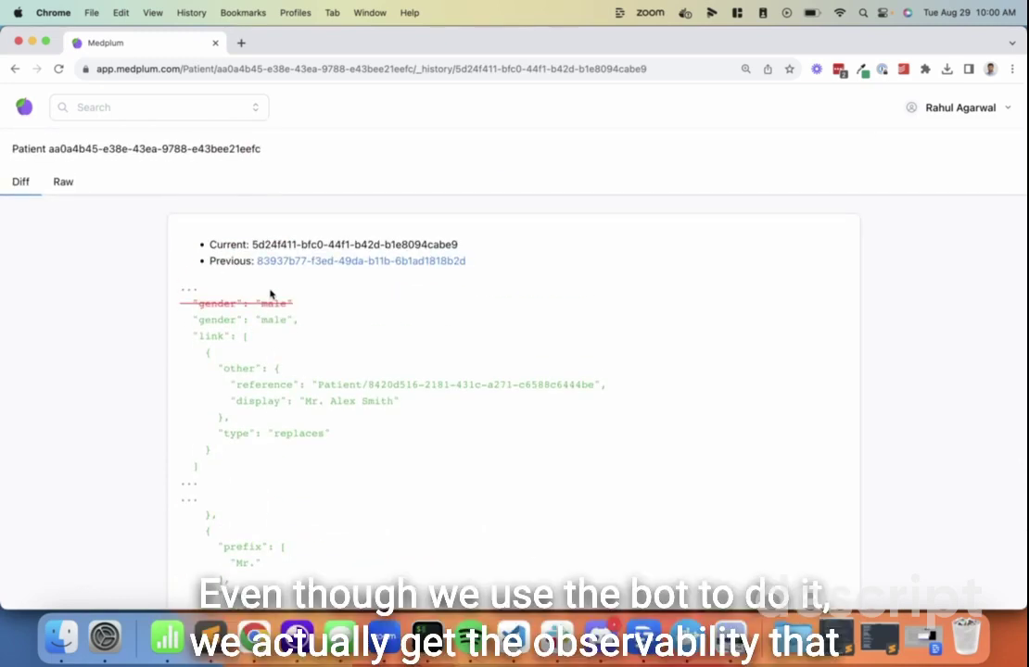
# - Go to the Bot resource list and open the merge-matching-patients bot
pyautogui.scroll(-1, 270, 295)
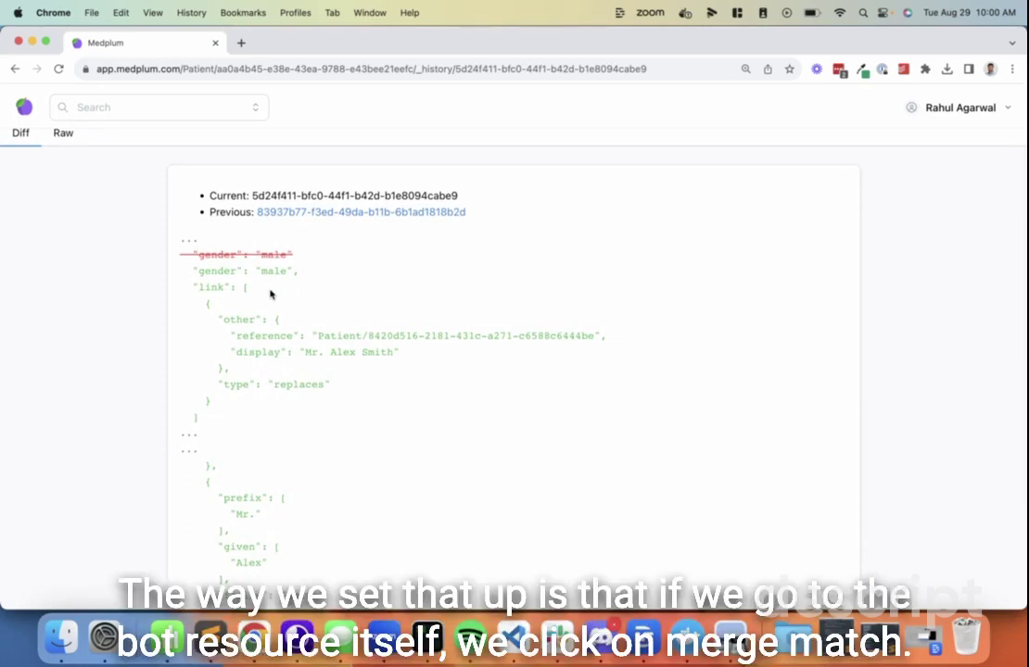
pyautogui.click(191, 72)
pyautogui.hotkey('shift', 'End')
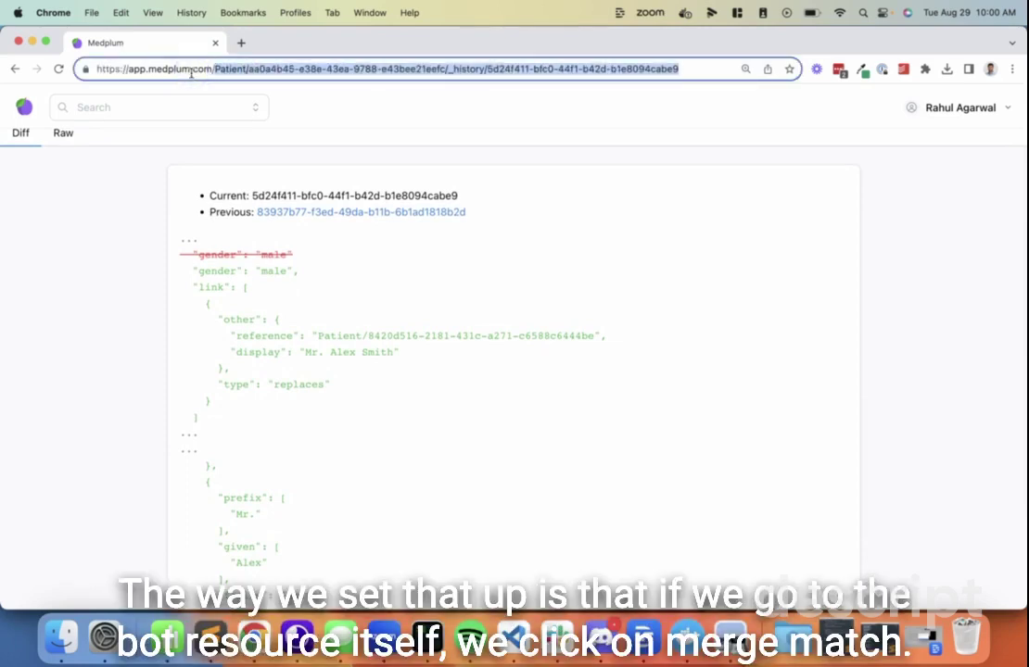
pyautogui.write('Bo')
pyautogui.press('BackSpace')
pyautogui.press('BackSpace')
pyautogui.write('Bot')
pyautogui.press('Return')
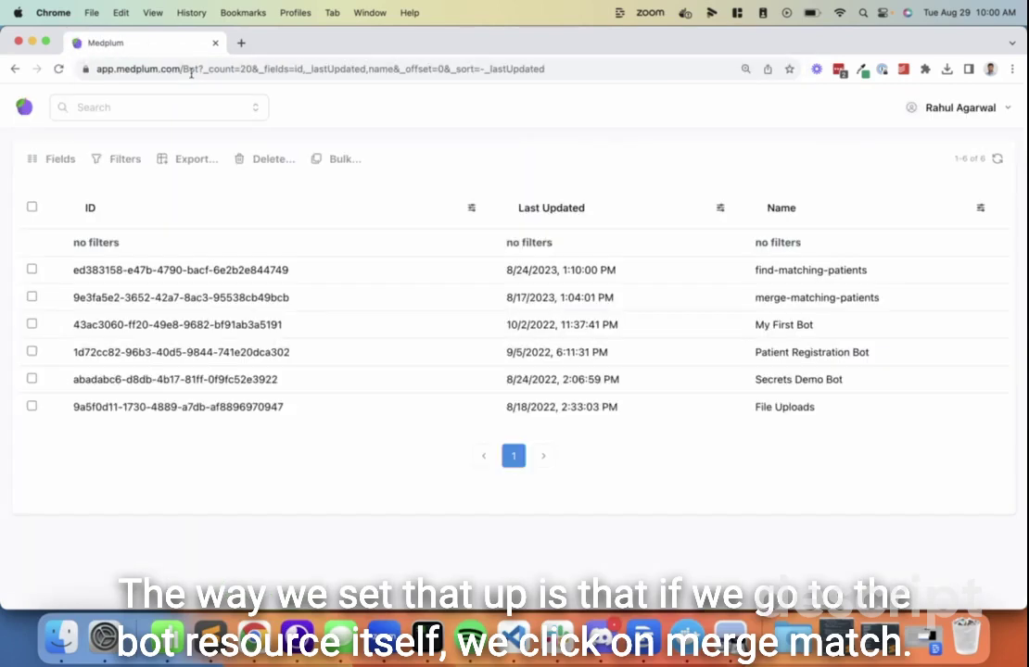
pyautogui.click(737, 303)
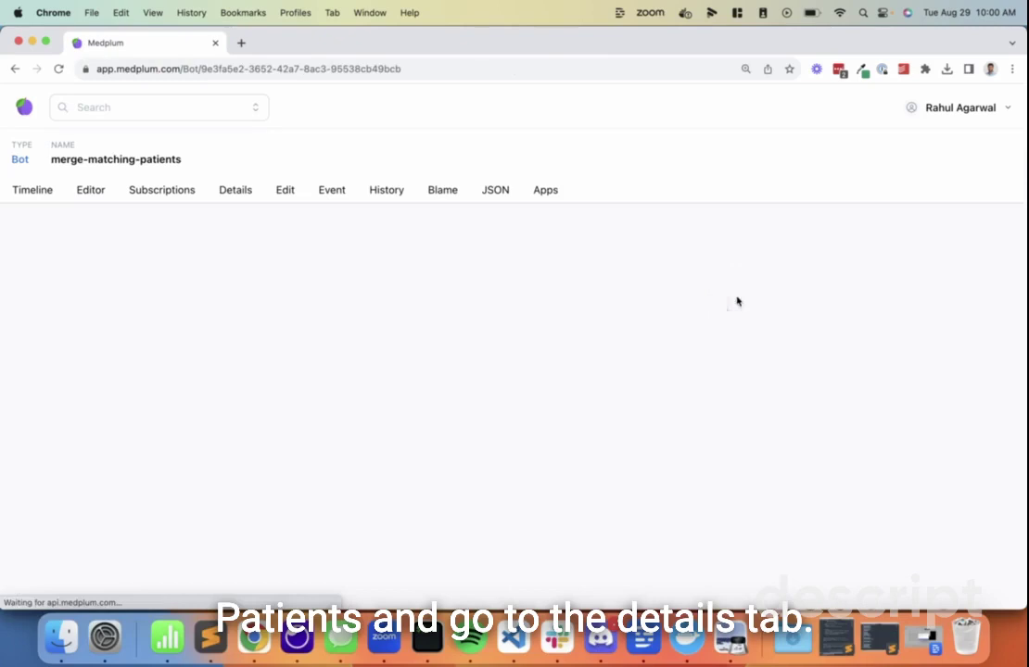
# - Check the Run As User flag in the merge-matching-patients bot's details
pyautogui.click(244, 192)
pyautogui.scroll(-4, 301, 342)
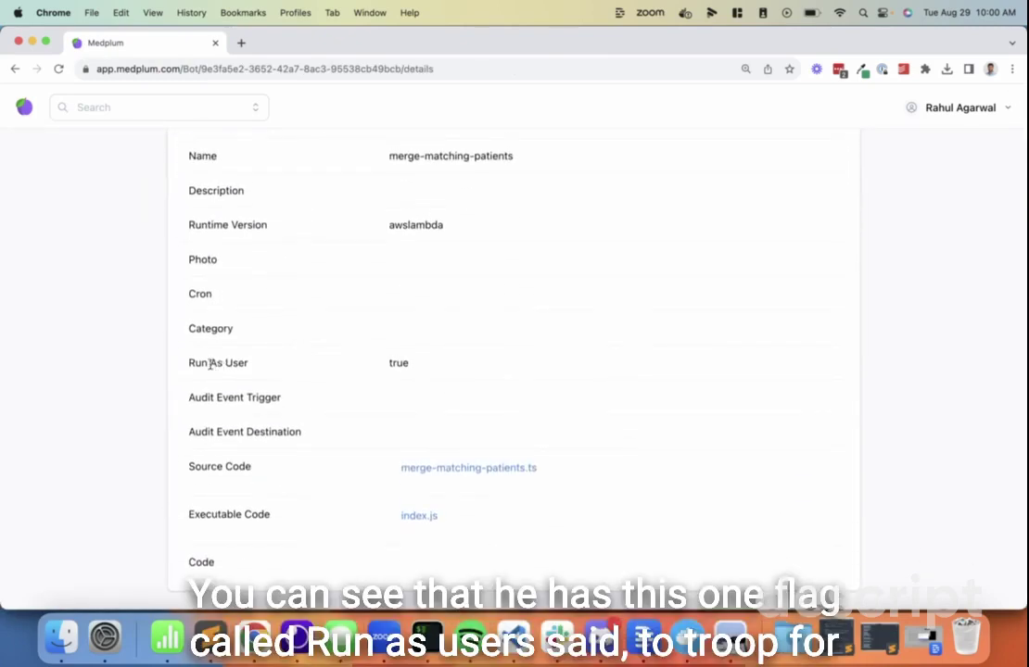
pyautogui.moveTo(179, 361); pyautogui.dragTo(458, 383)
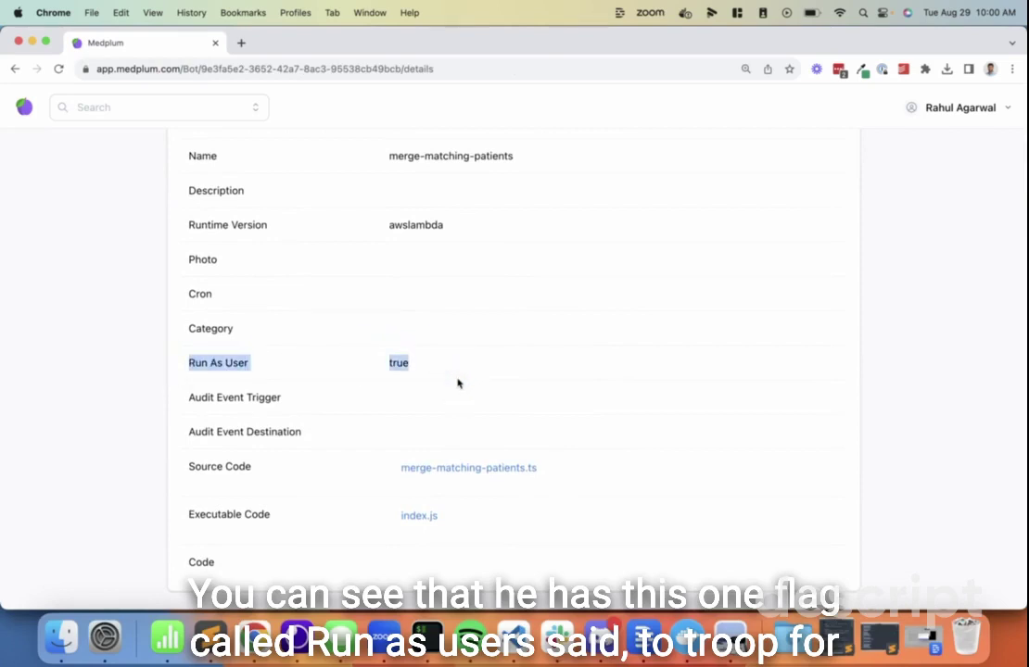
pyautogui.scroll(2, 458, 383)
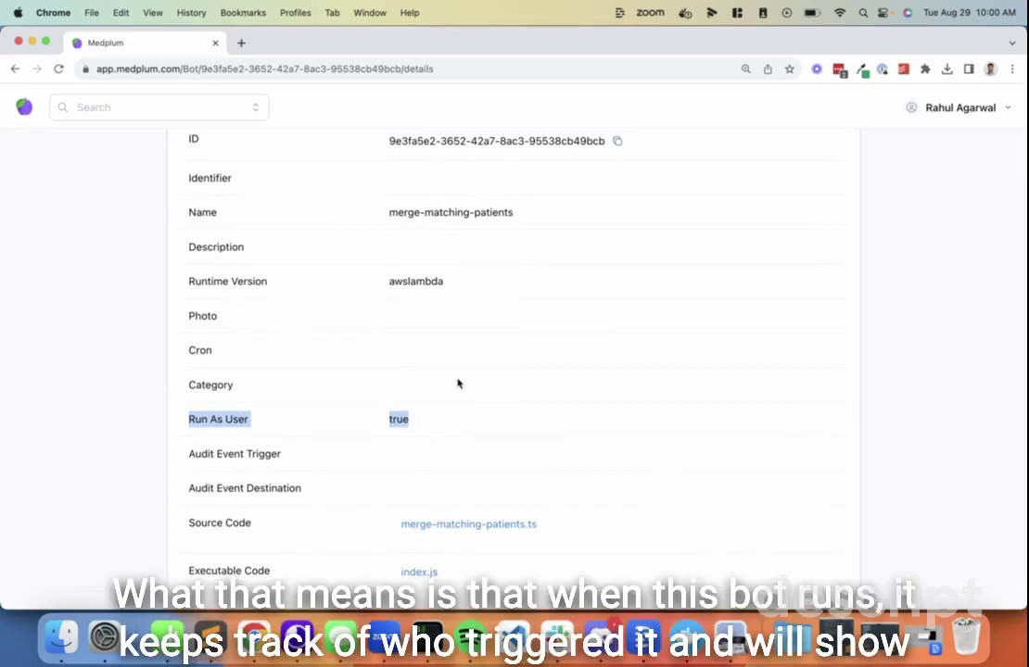
pyautogui.scroll(3, 457, 383)
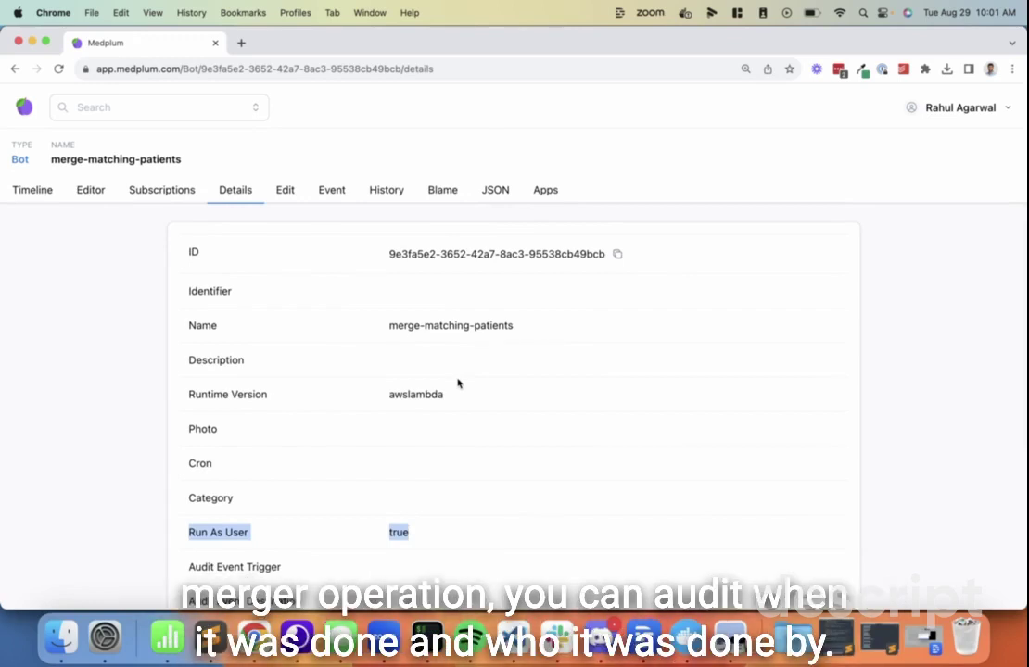
# - Bring up the resource navigation to reach the Patient list
pyautogui.click(24, 107)
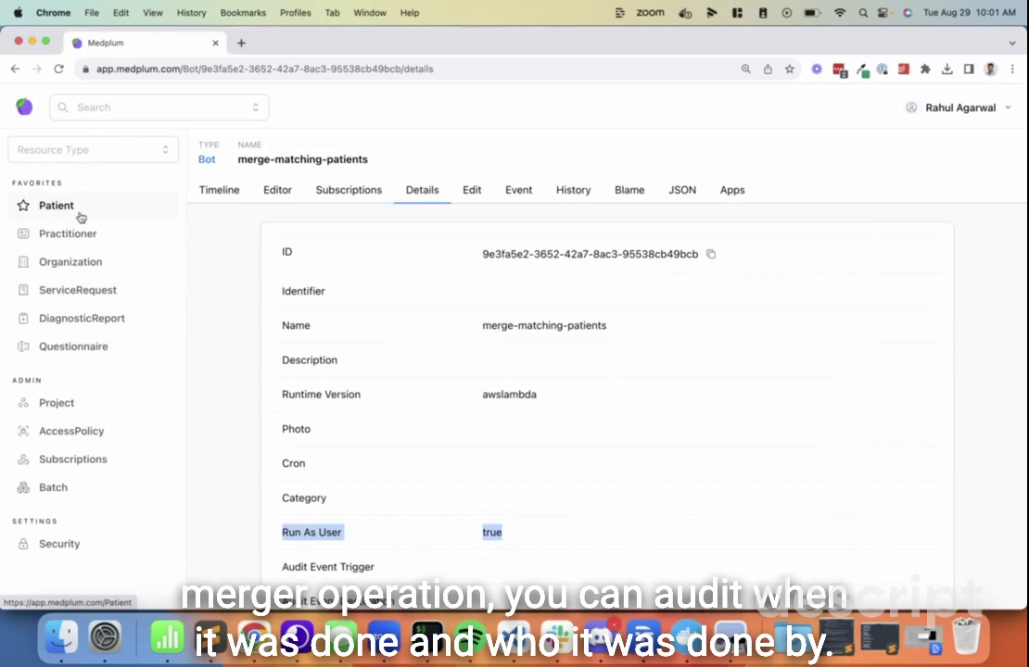